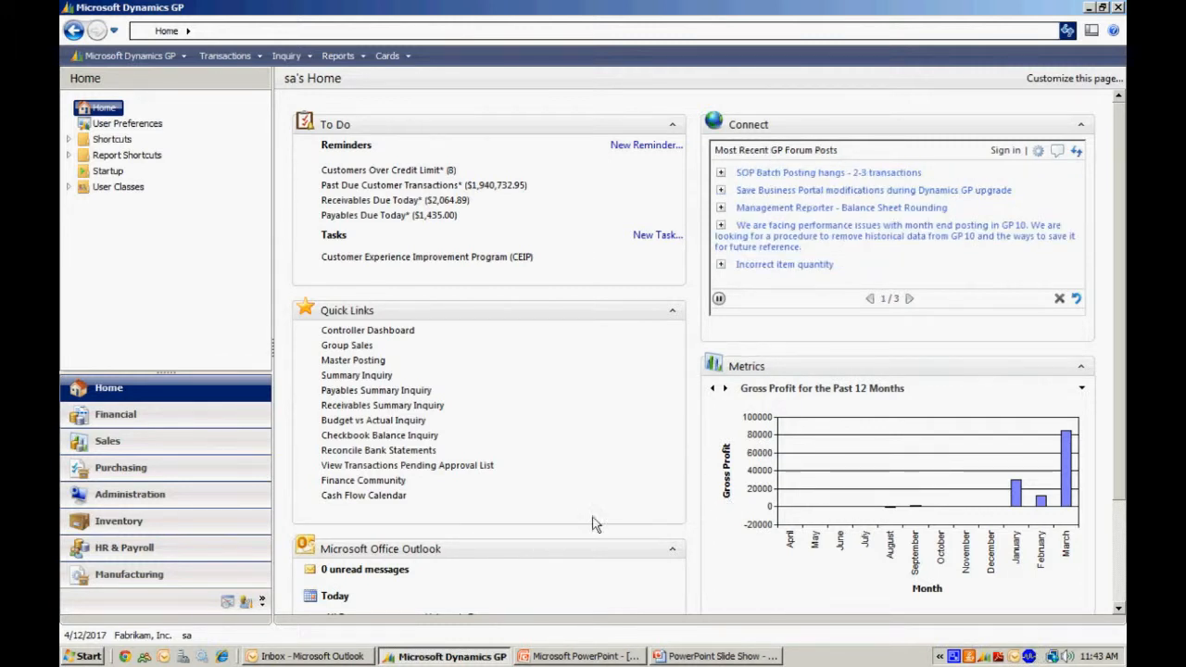
Step: Start a new STDORD sales order for the customer Center Suite Hotel
left_click(202, 439)
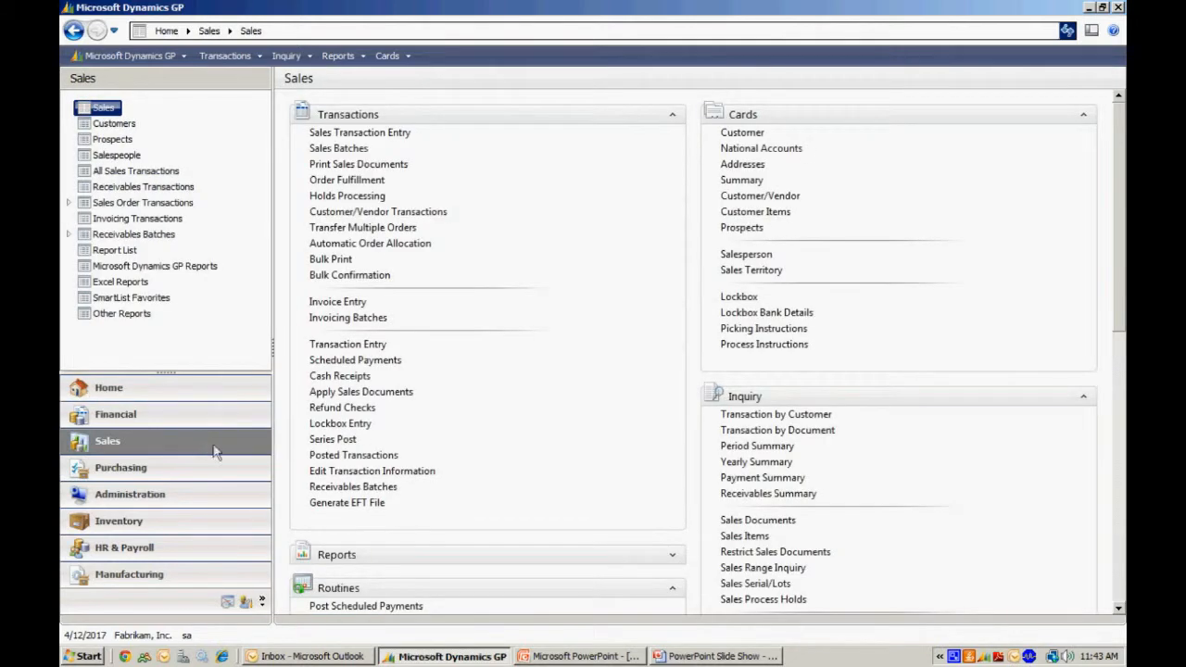
left_click(369, 134)
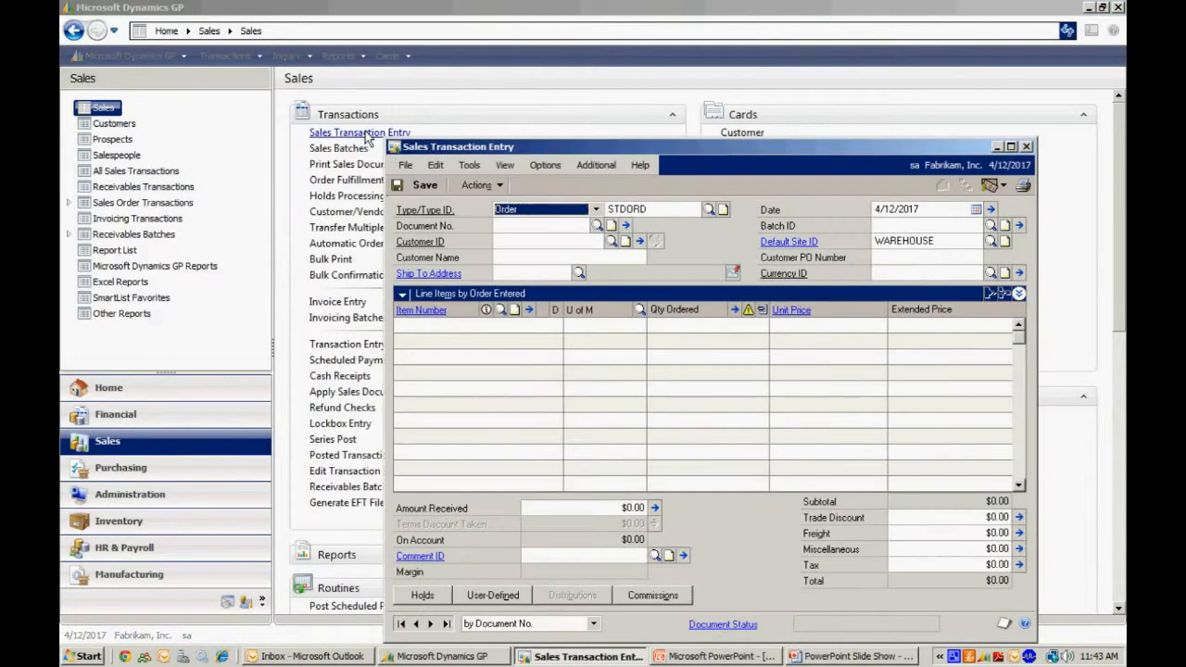
key("Tab")
key("Tab")
key("Tab")
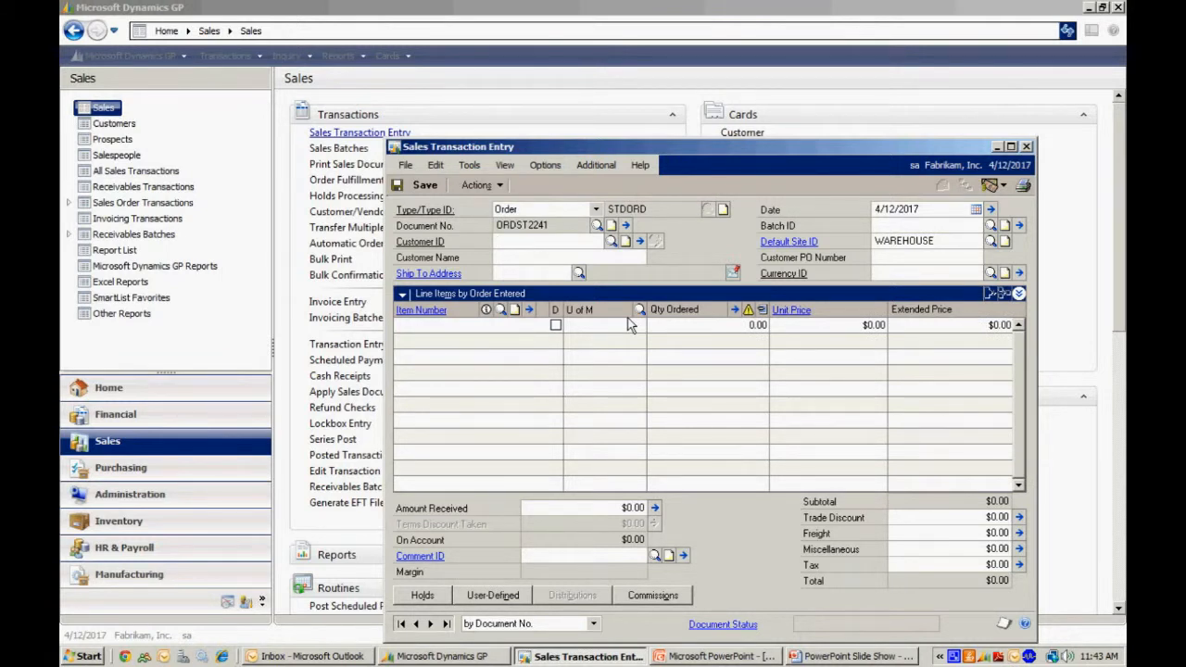
type("CEN")
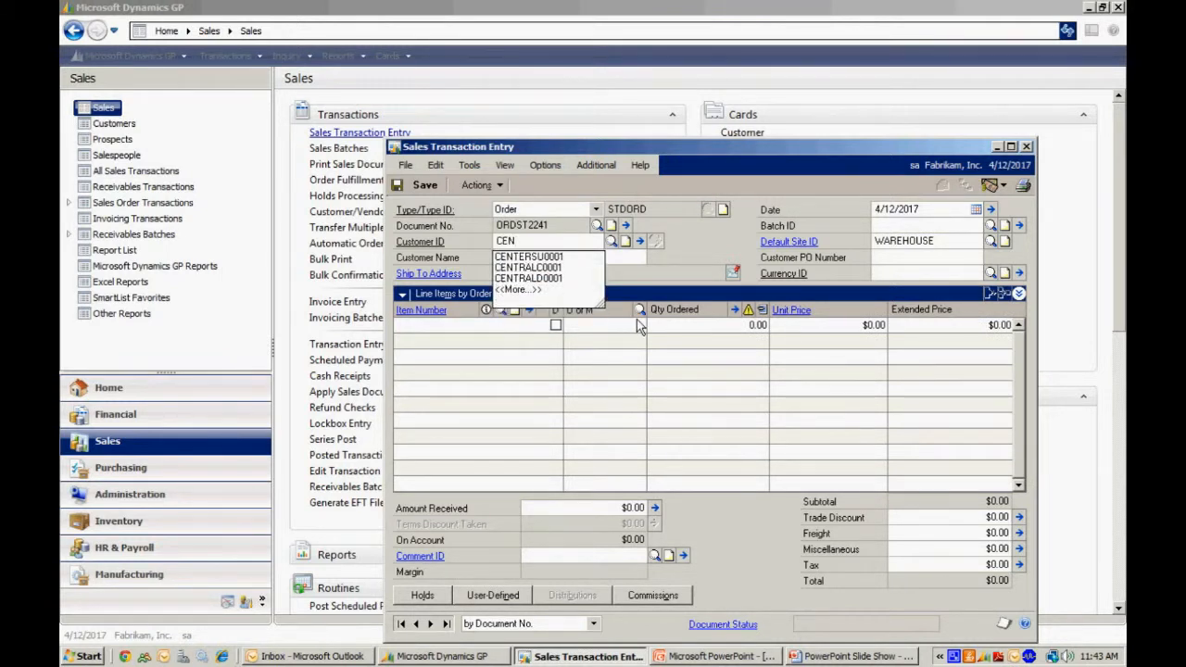
left_click(540, 257)
Step: Assign the sales order to the SALES batch, keeping the default site and currency
key("Tab")
key("Tab")
key("Tab")
key("Tab")
type("SALES")
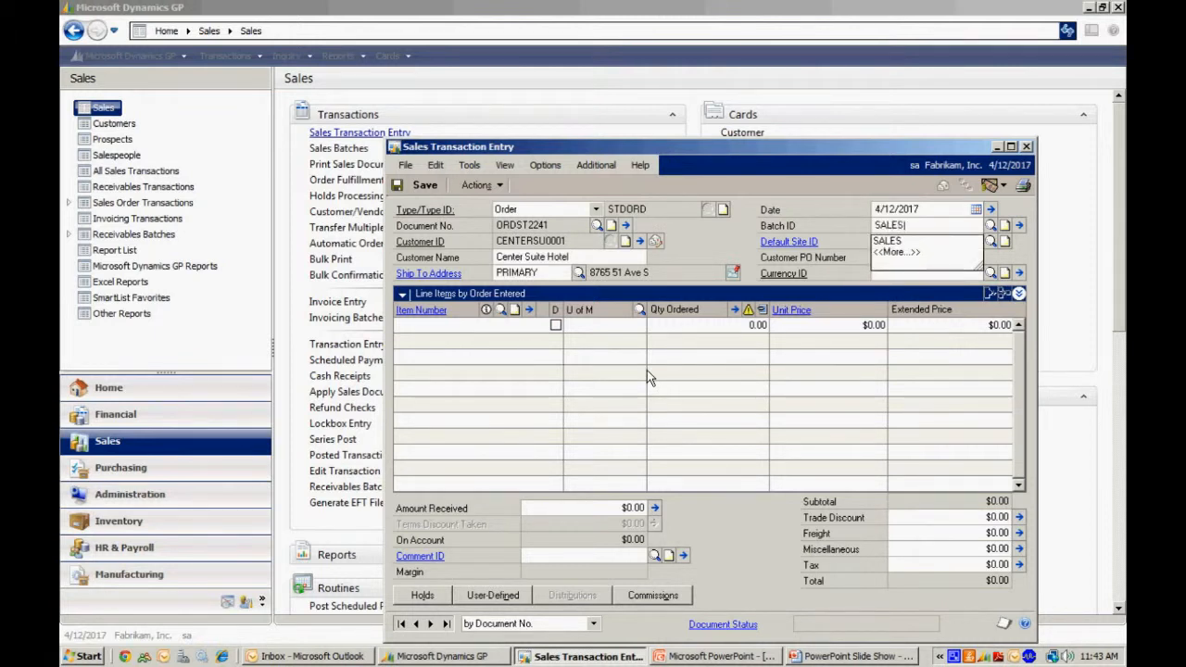
key("Tab")
key("Tab")
key("Tab")
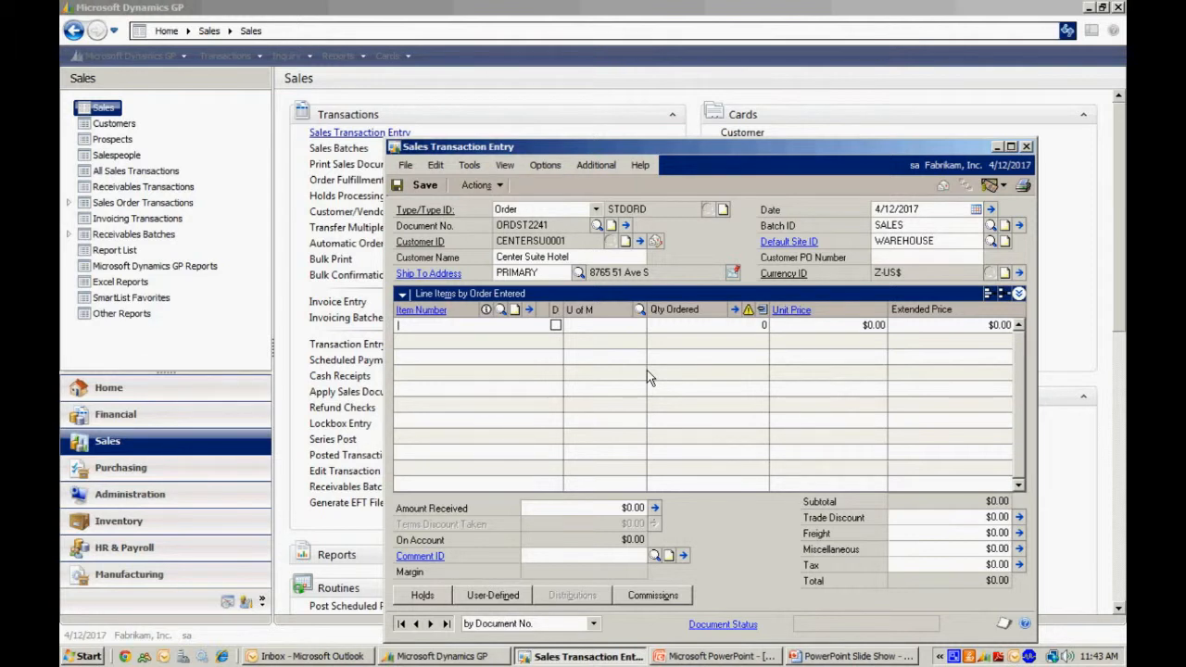
Step: Add a line for 30 K Case of HOTEL KEY CARD with Back Order All for the shortage, and mark it as drop-ship
type("HOTE")
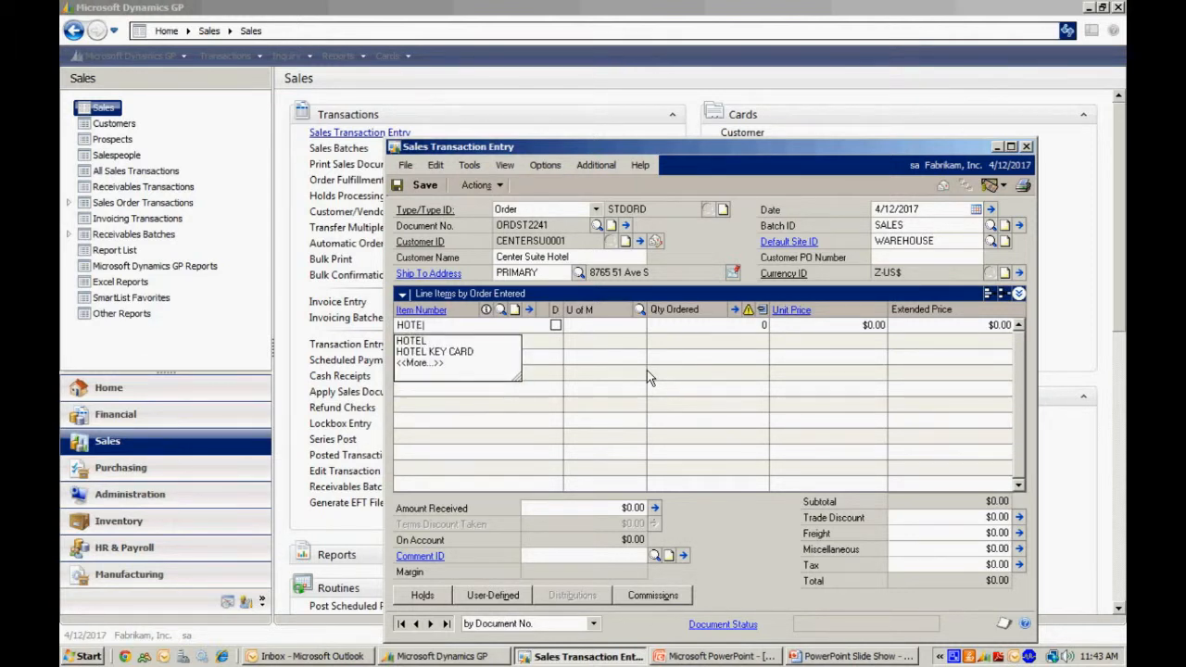
left_click(435, 352)
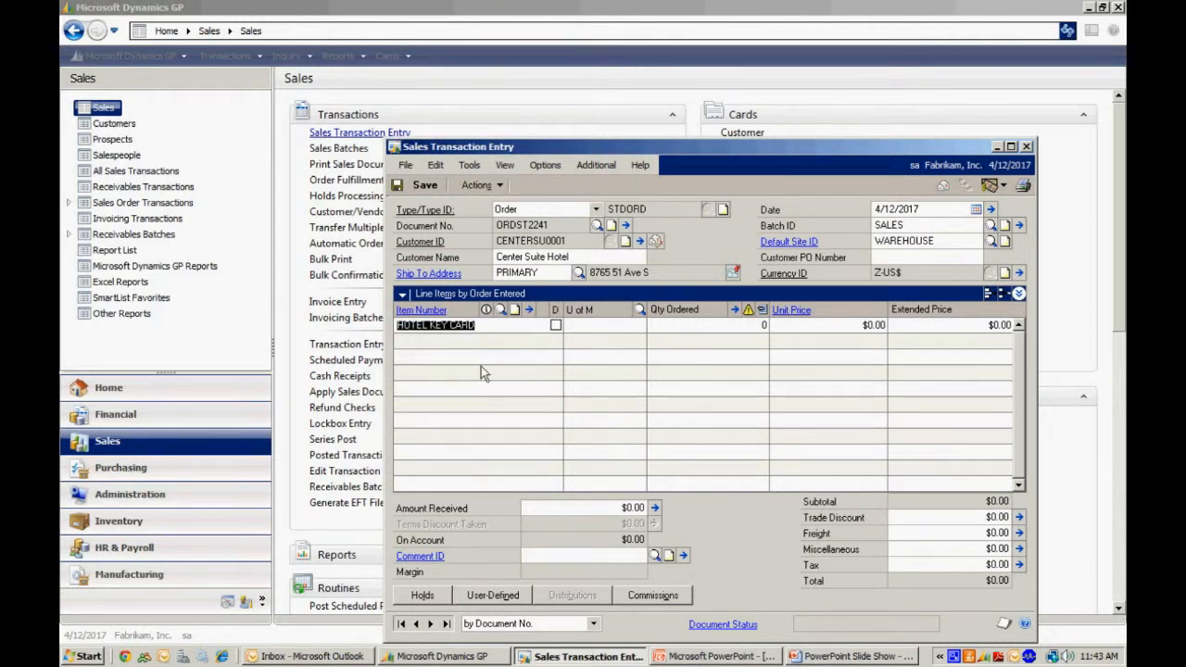
type("30")
key("Tab")
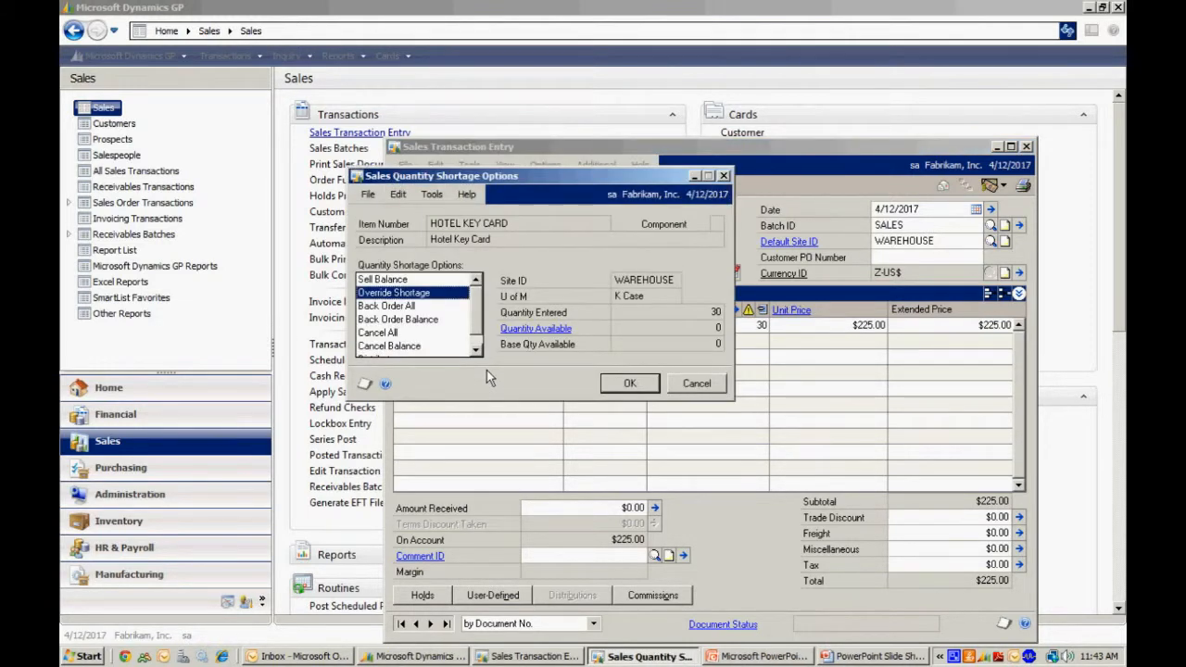
left_click(389, 307)
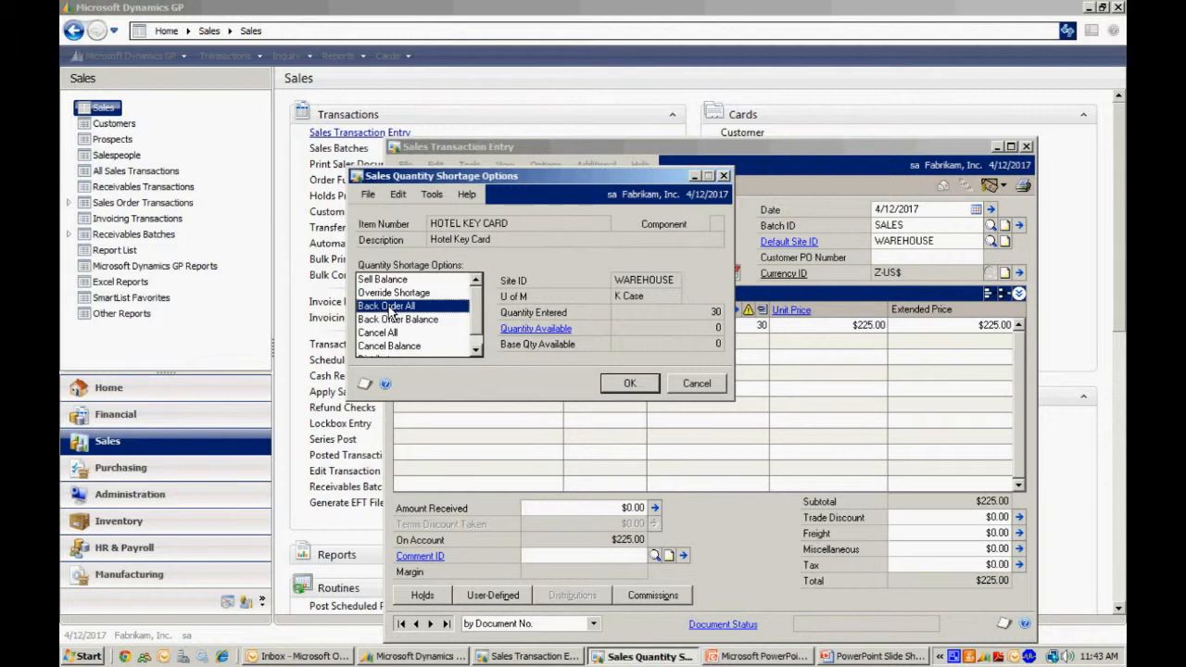
left_click(630, 383)
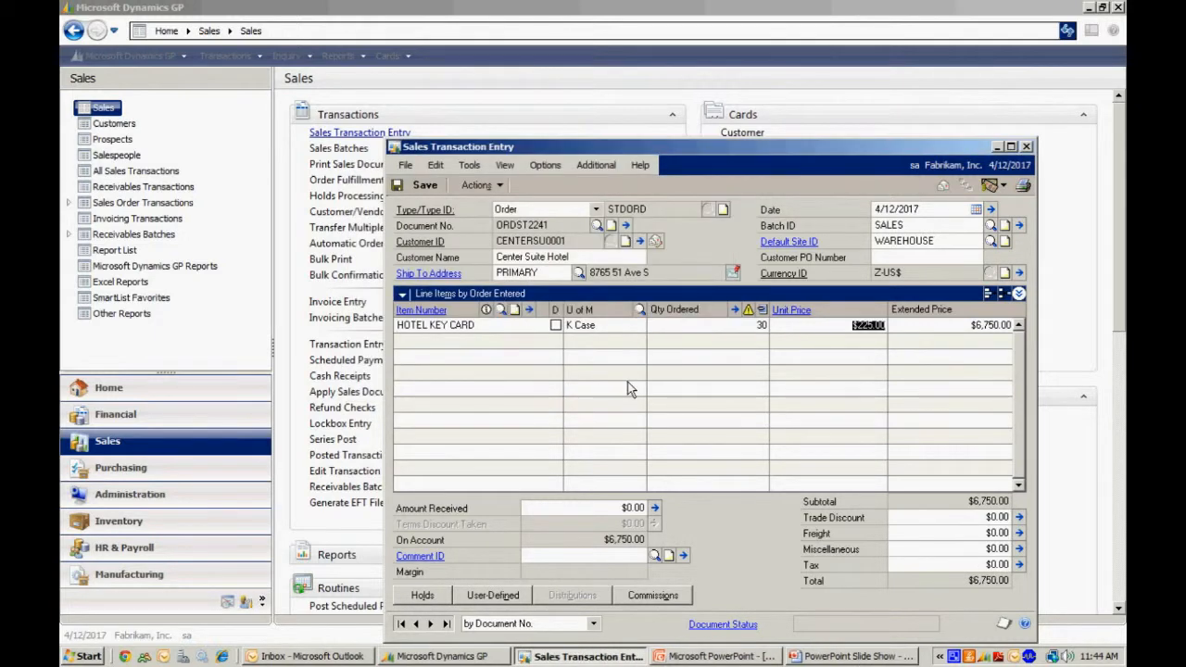
left_click(556, 328)
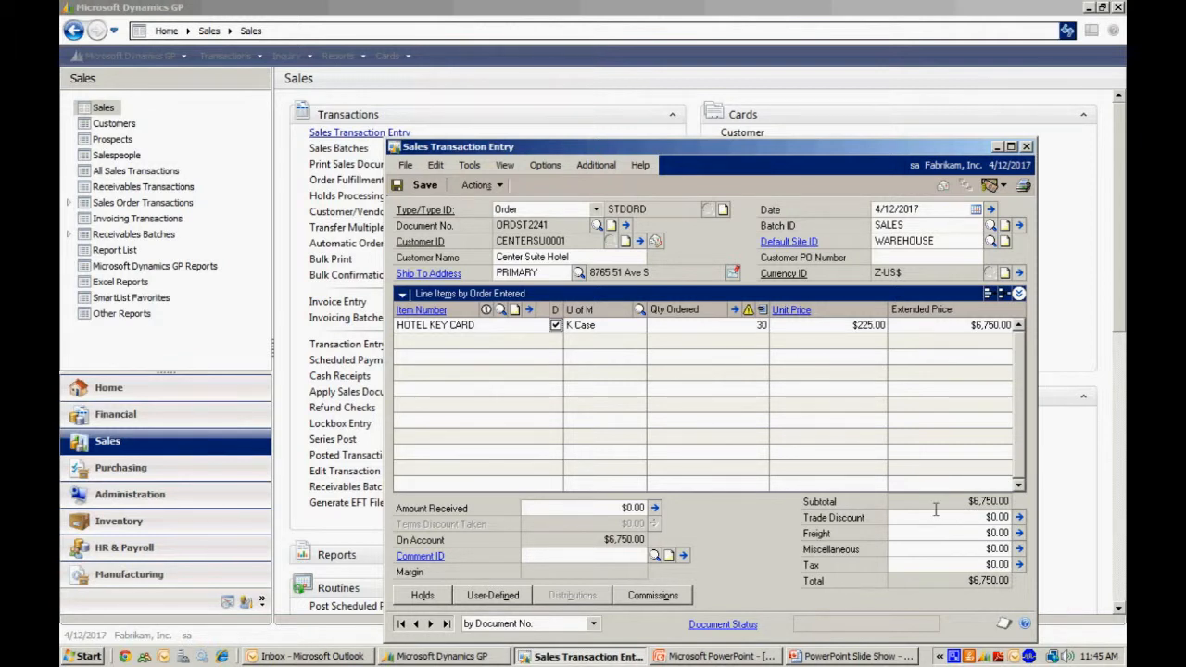
Step: Start a purchase from the sales order and review the proposed purchase order's general and item details
left_click(487, 188)
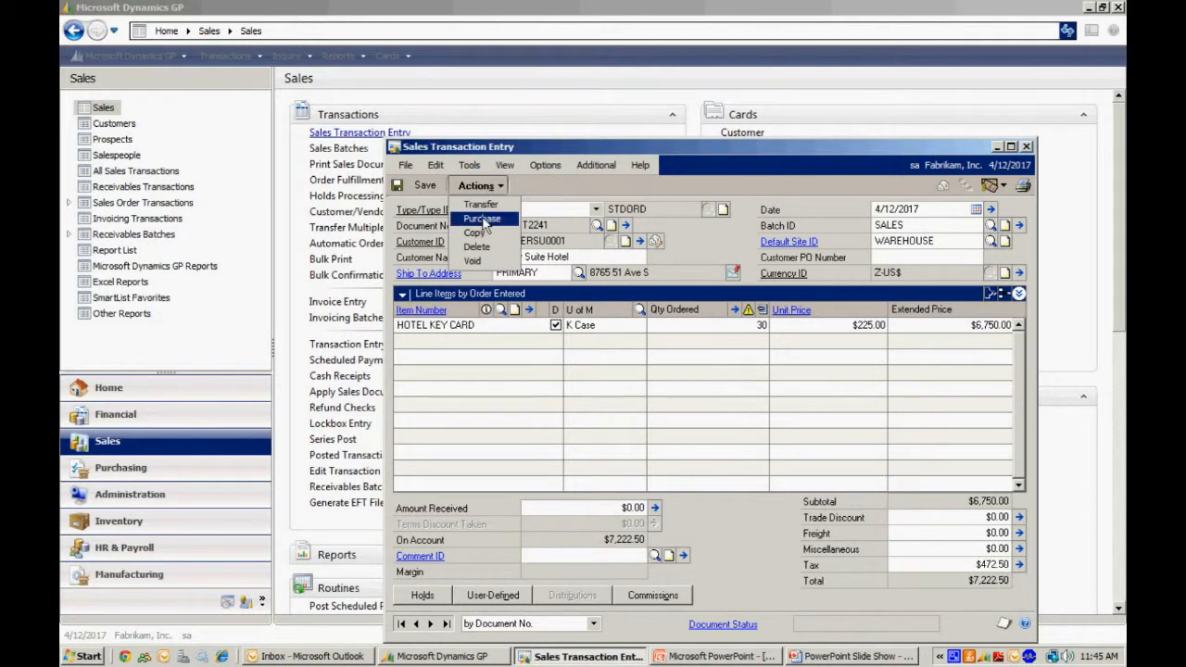
left_click(482, 221)
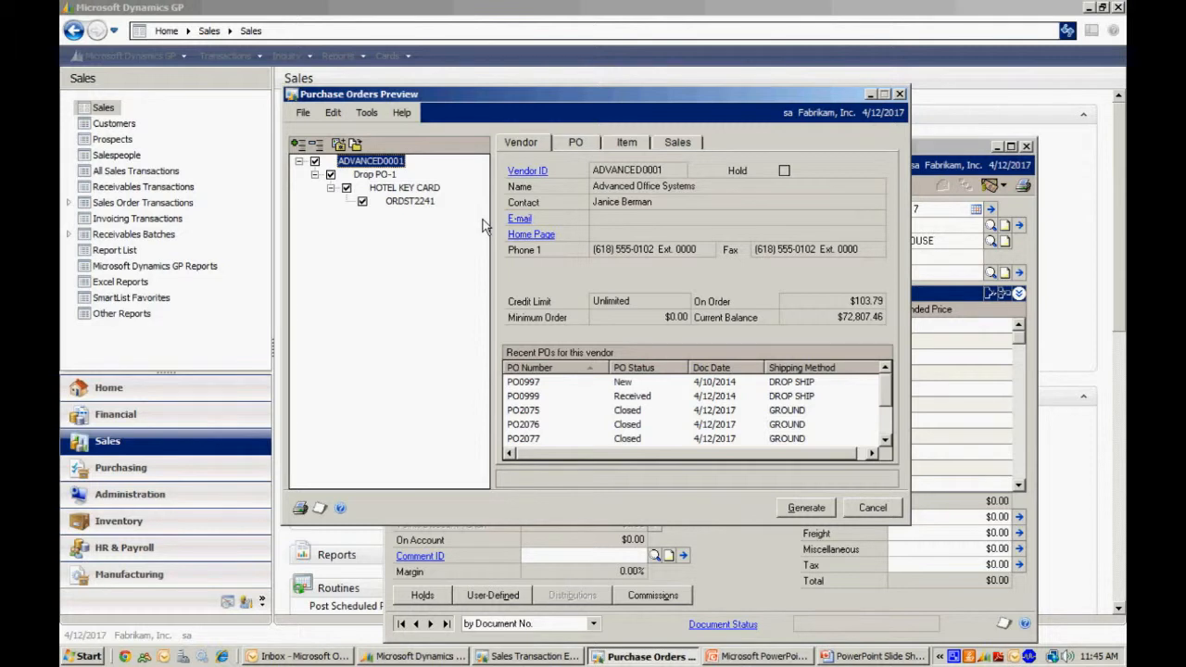
left_click(588, 150)
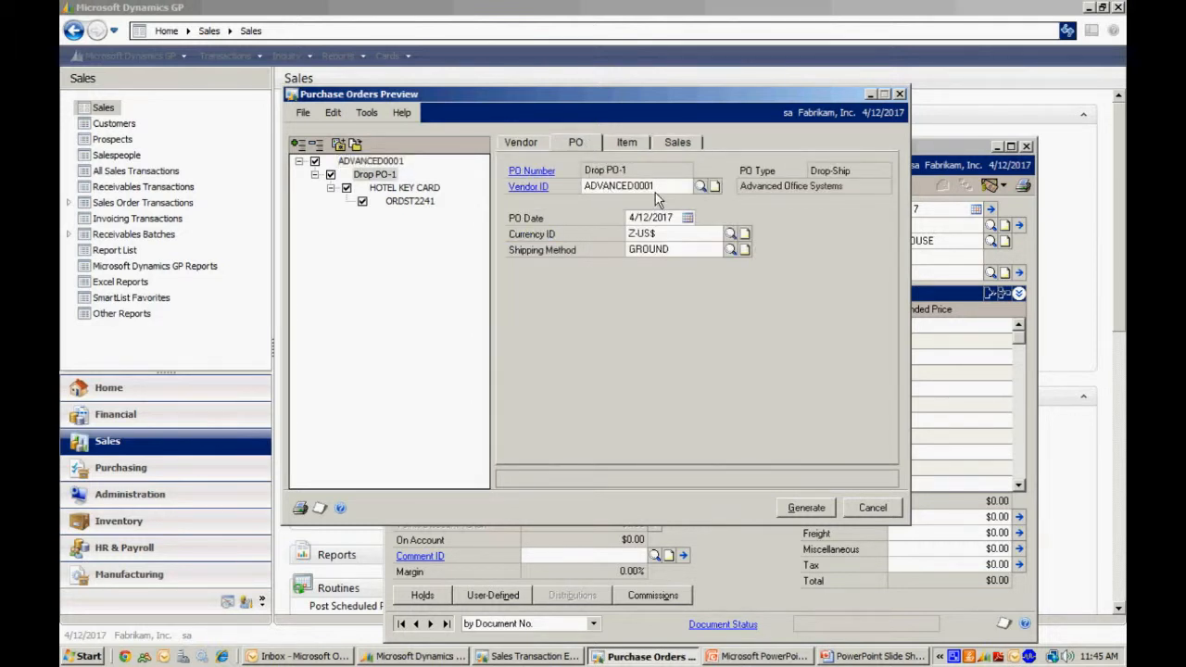
left_click(636, 141)
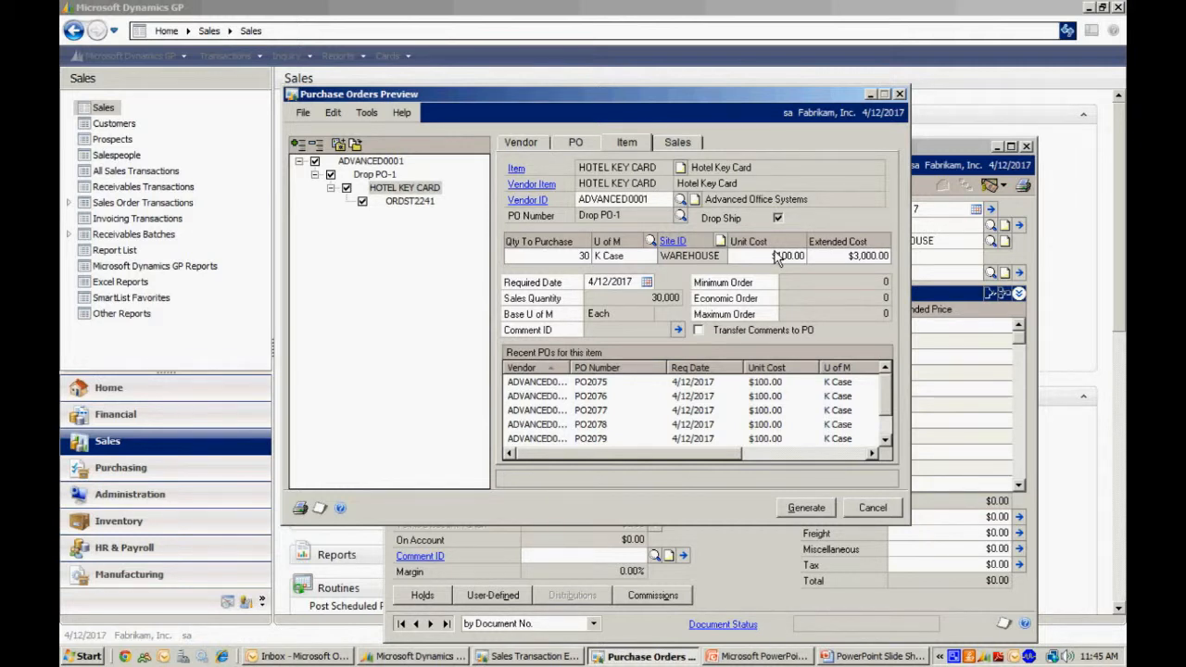
Step: Generate the drop-ship purchase order, output its generation register to the screen, and close the report
left_click(806, 510)
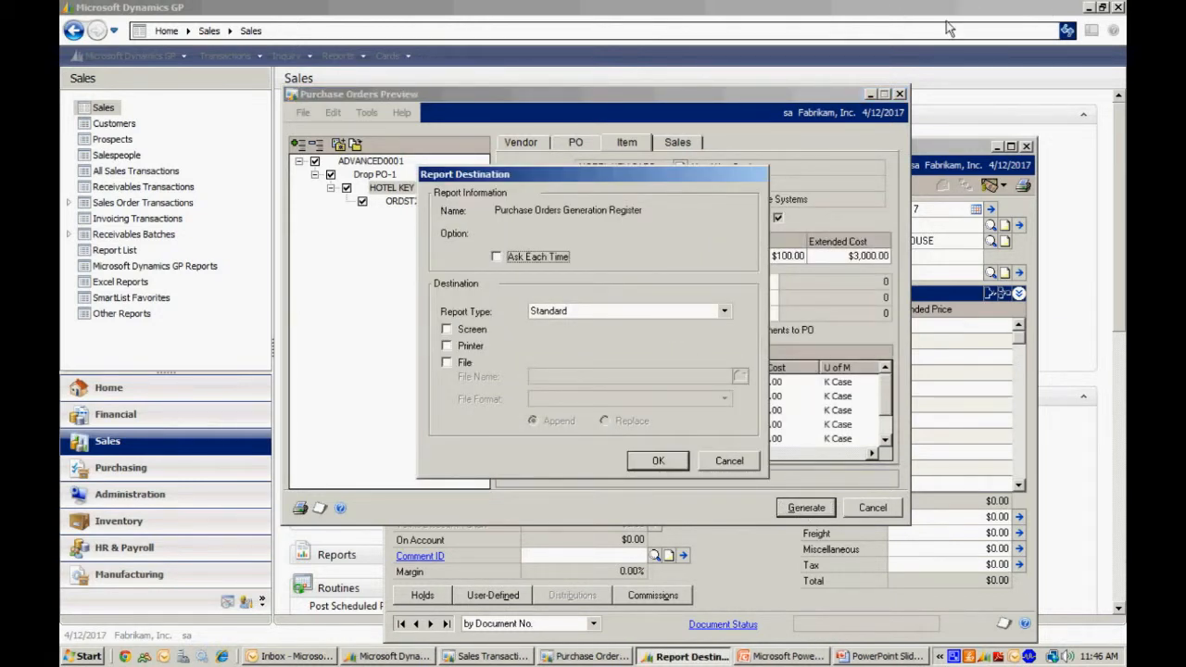
left_click(448, 331)
left_click(661, 464)
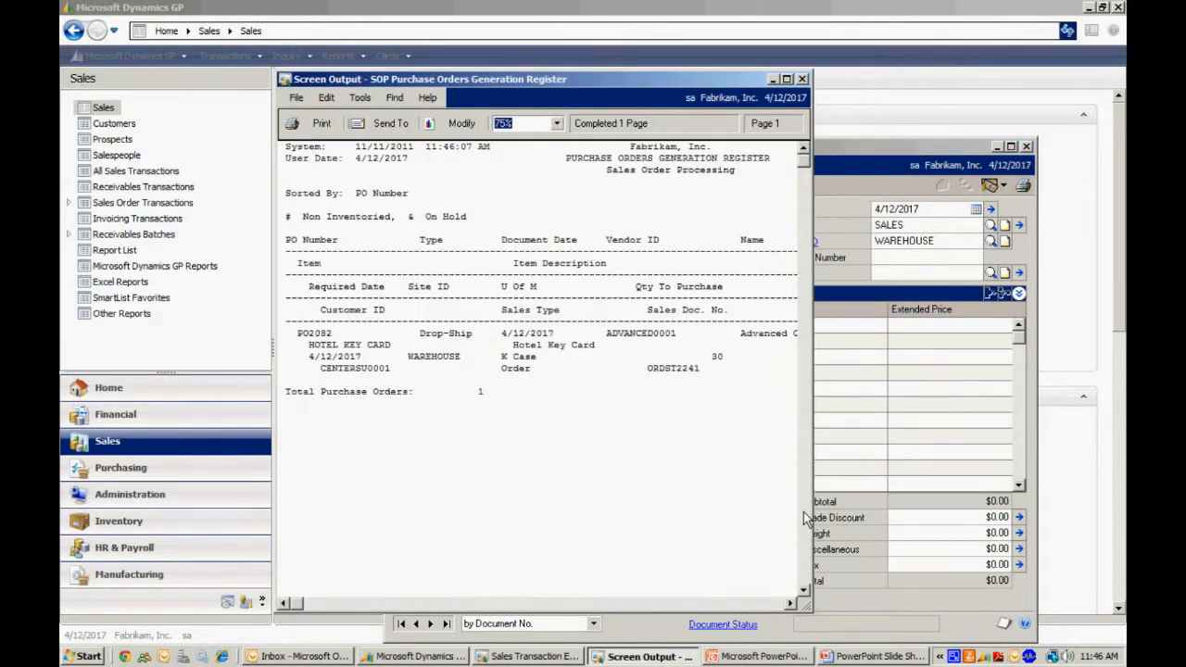
left_click(786, 79)
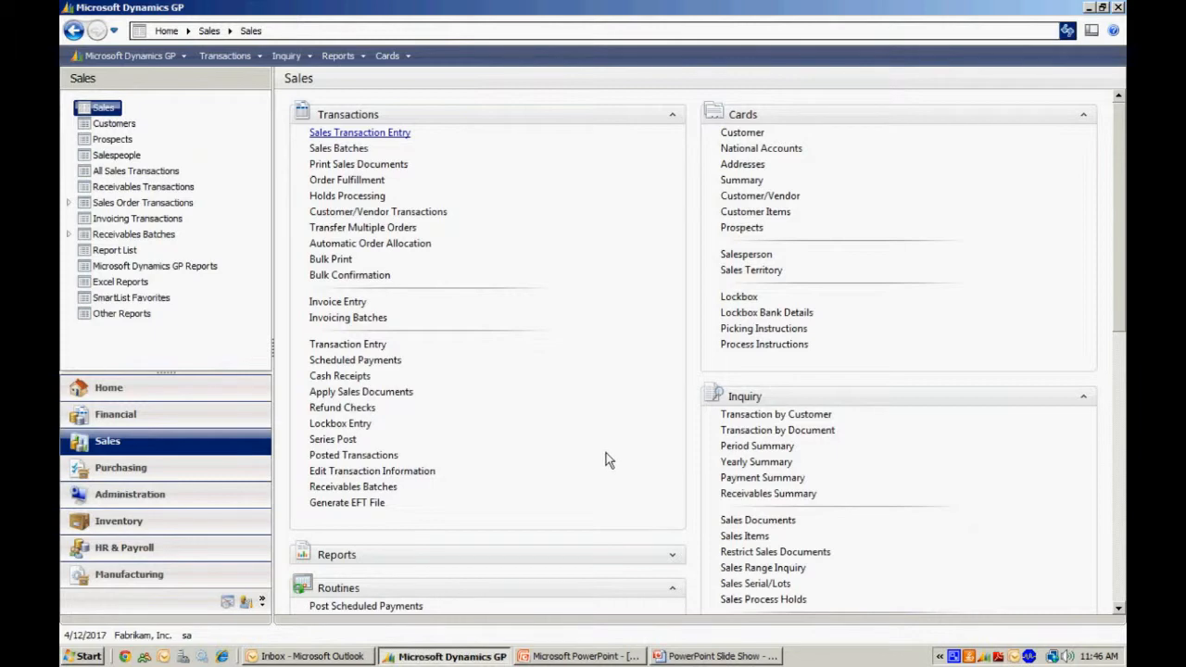
Step: Open the most recent purchase order in Purchase Order Entry
left_click(170, 475)
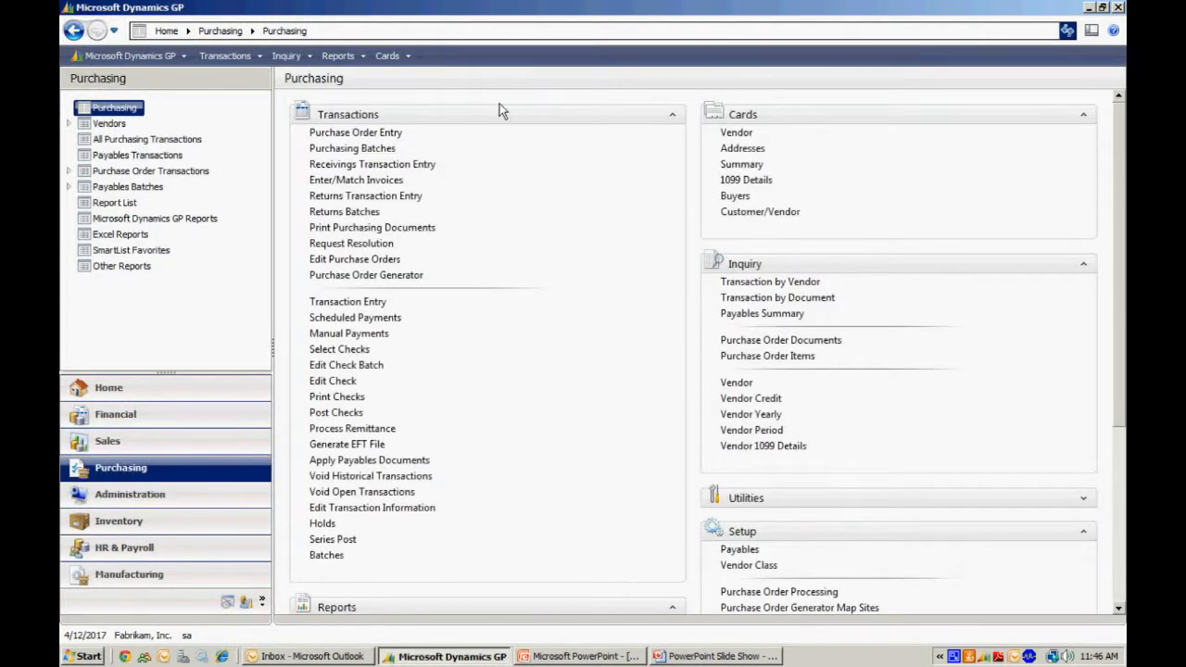
left_click(359, 134)
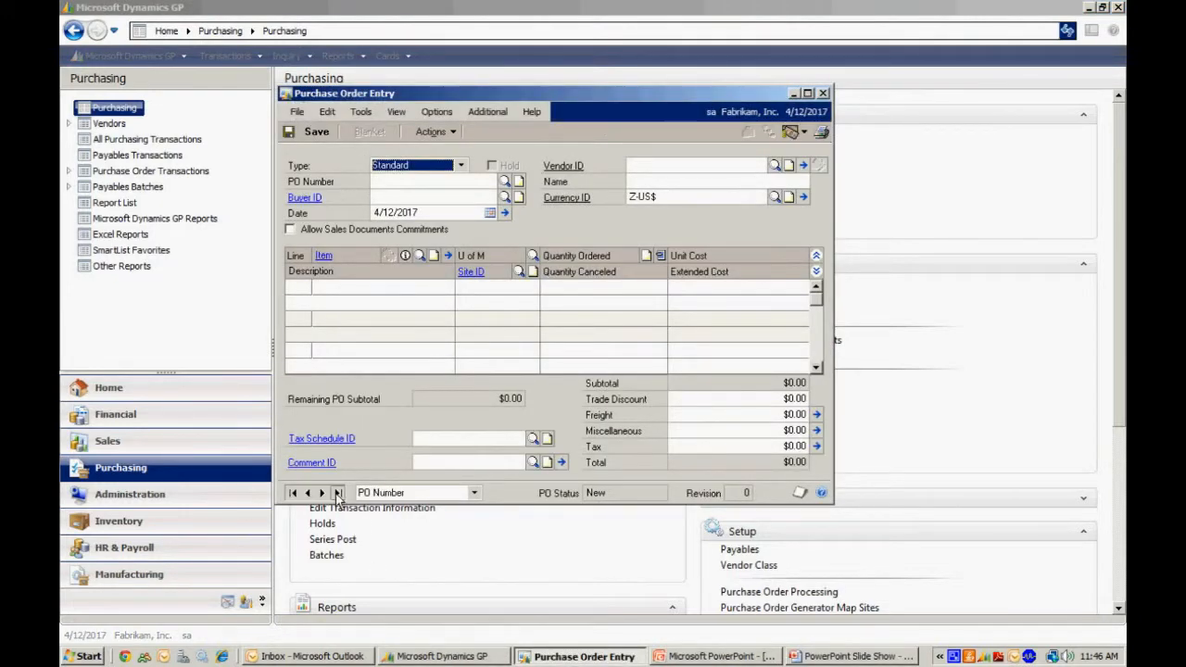
left_click(338, 494)
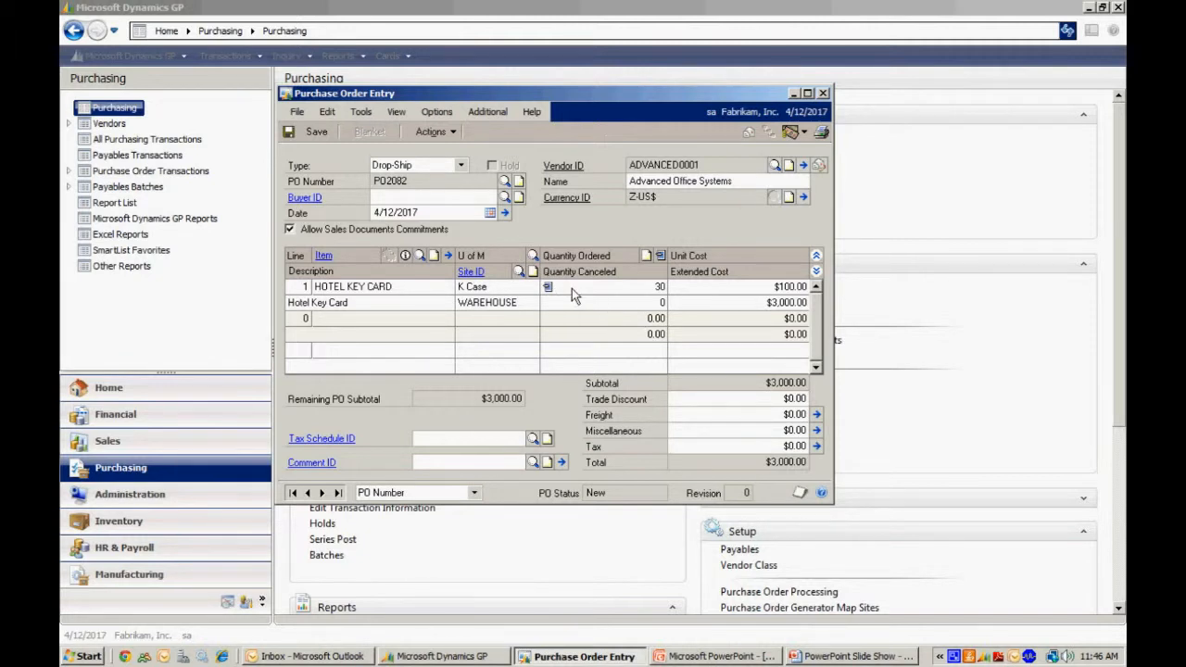
Step: View the sales commitments linked to the purchase order's HOTEL KEY CARD line
double_click(652, 289)
left_click(660, 257)
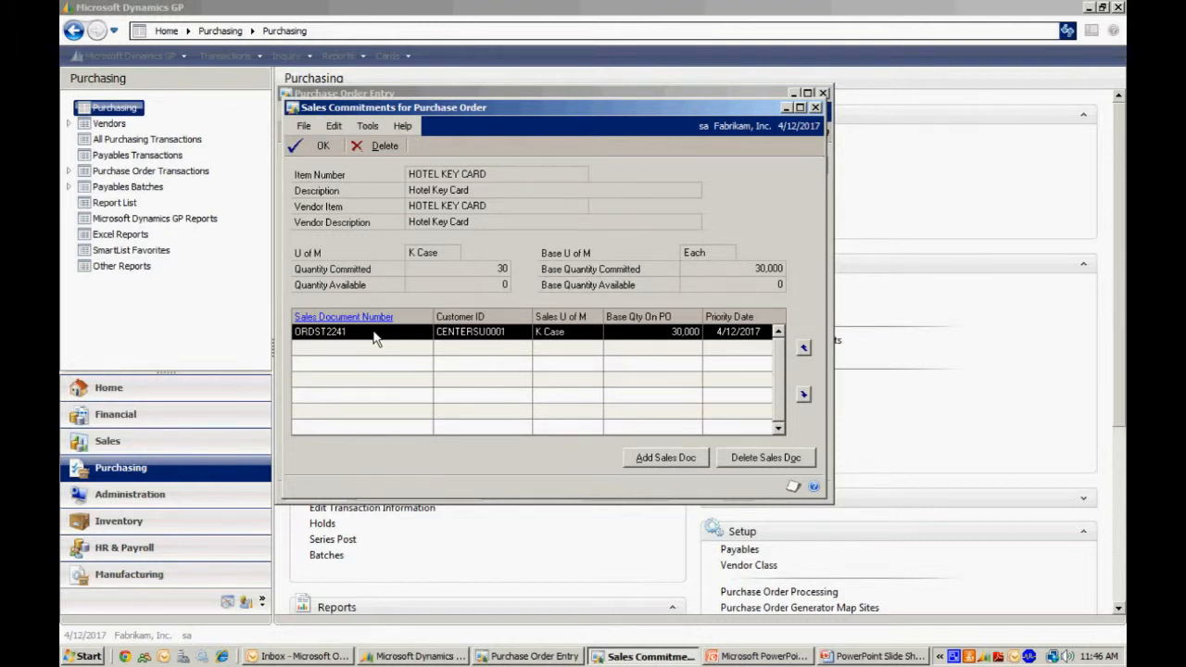
left_click(816, 107)
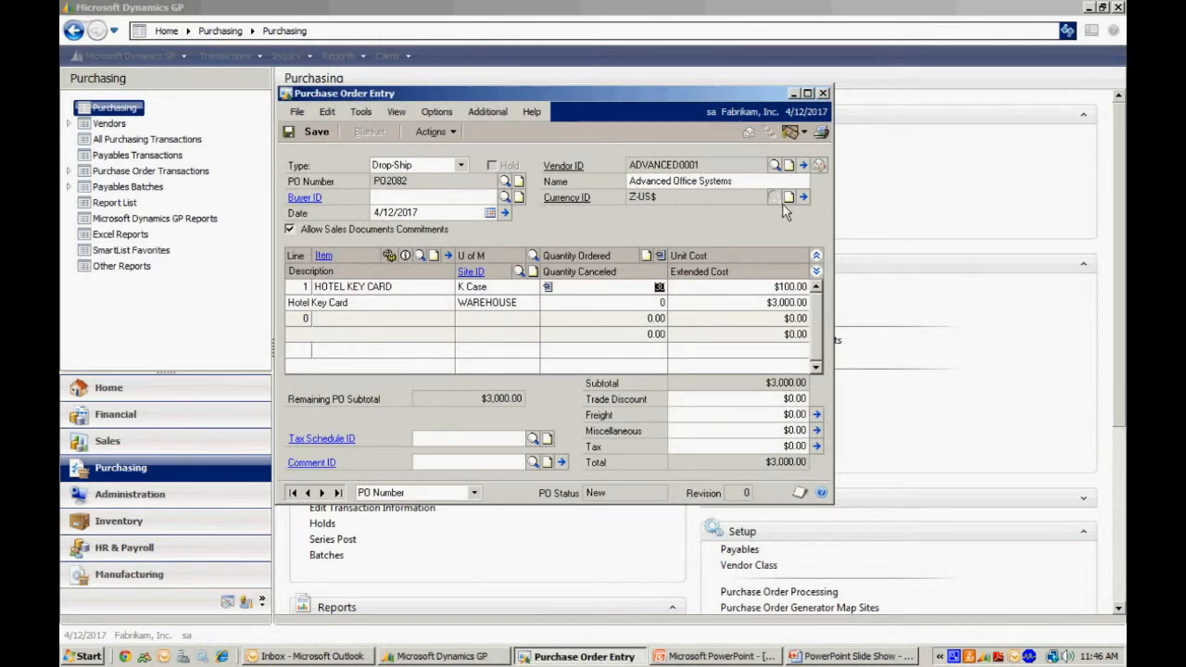
Step: E-mail the purchase order, and open the PDF attached to the resulting message in Outlook
left_click(748, 133)
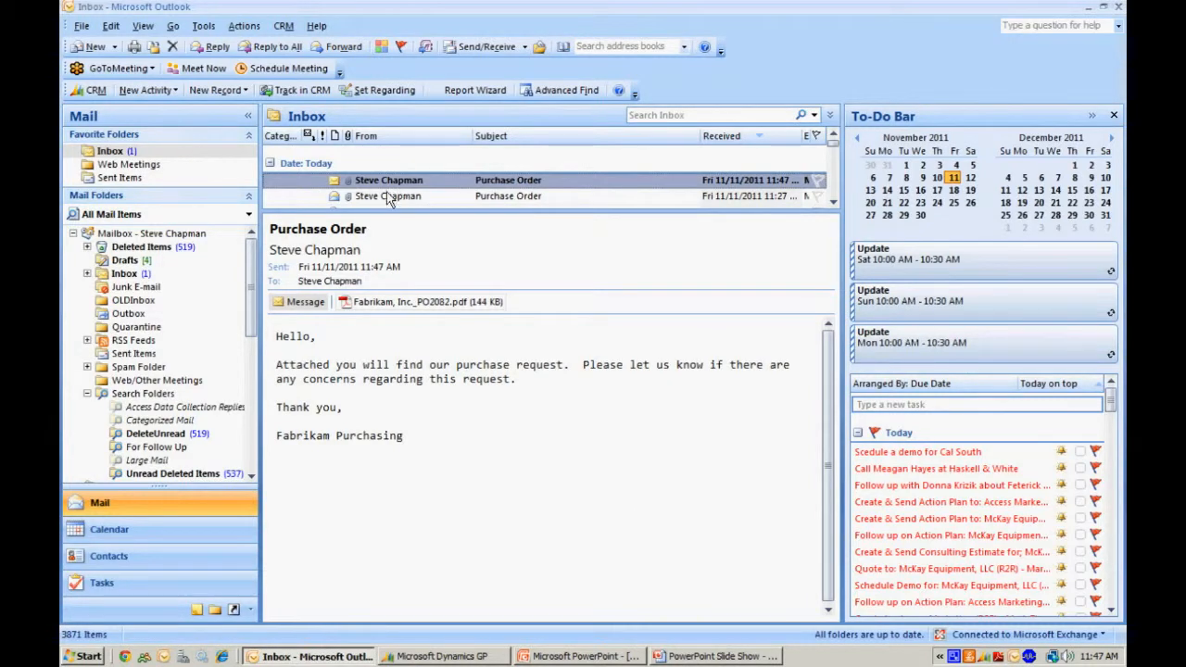
double_click(369, 303)
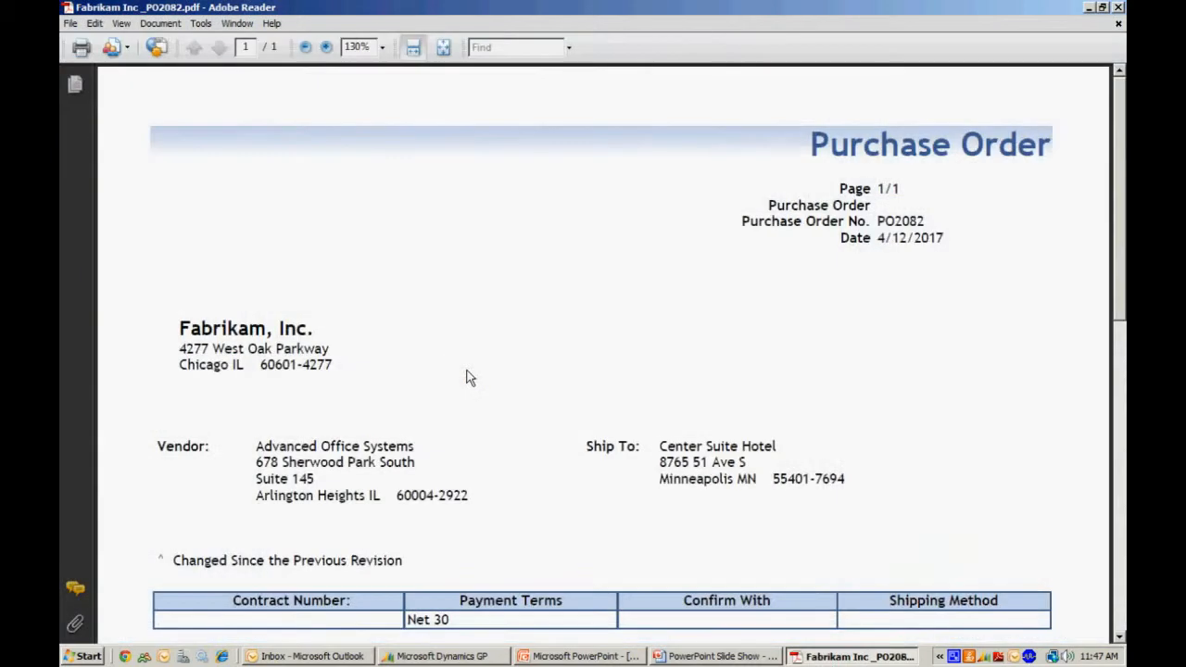
Step: Examine the purchase order PDF's ship-to address, line item and totals, and close the document
left_click(1119, 640)
left_click(1119, 640)
left_click(1119, 640)
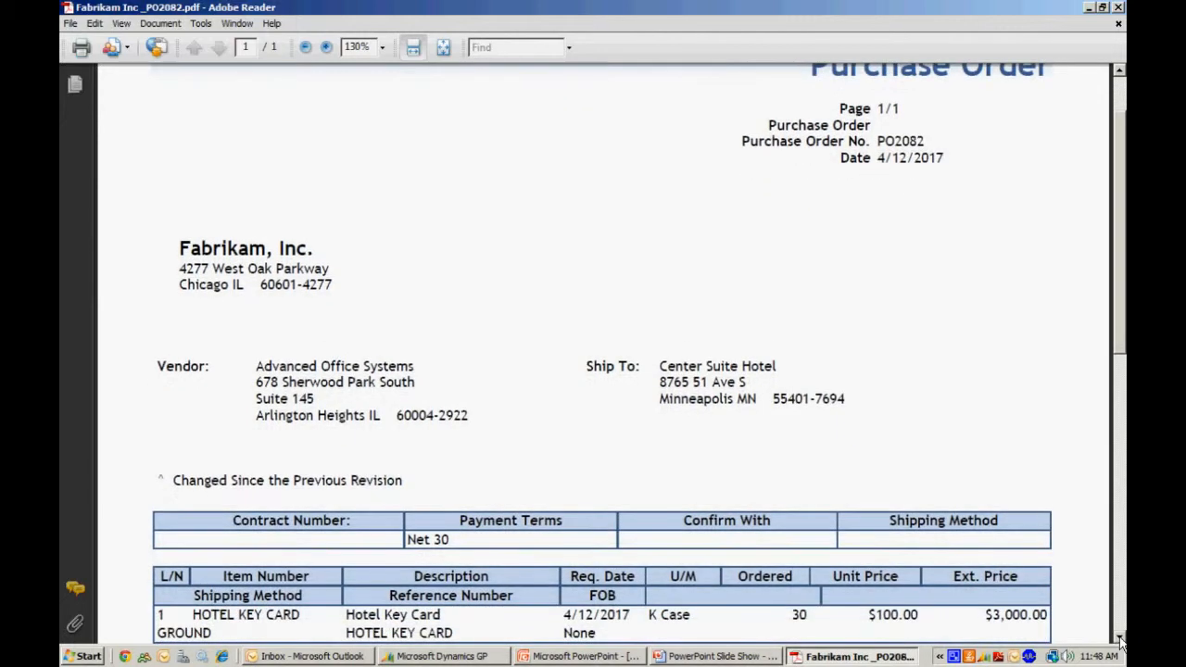
left_click(1120, 640)
left_click(1120, 640)
left_click(1120, 640)
left_click(1120, 640)
left_click(1120, 640)
left_click(1119, 641)
left_click(1119, 641)
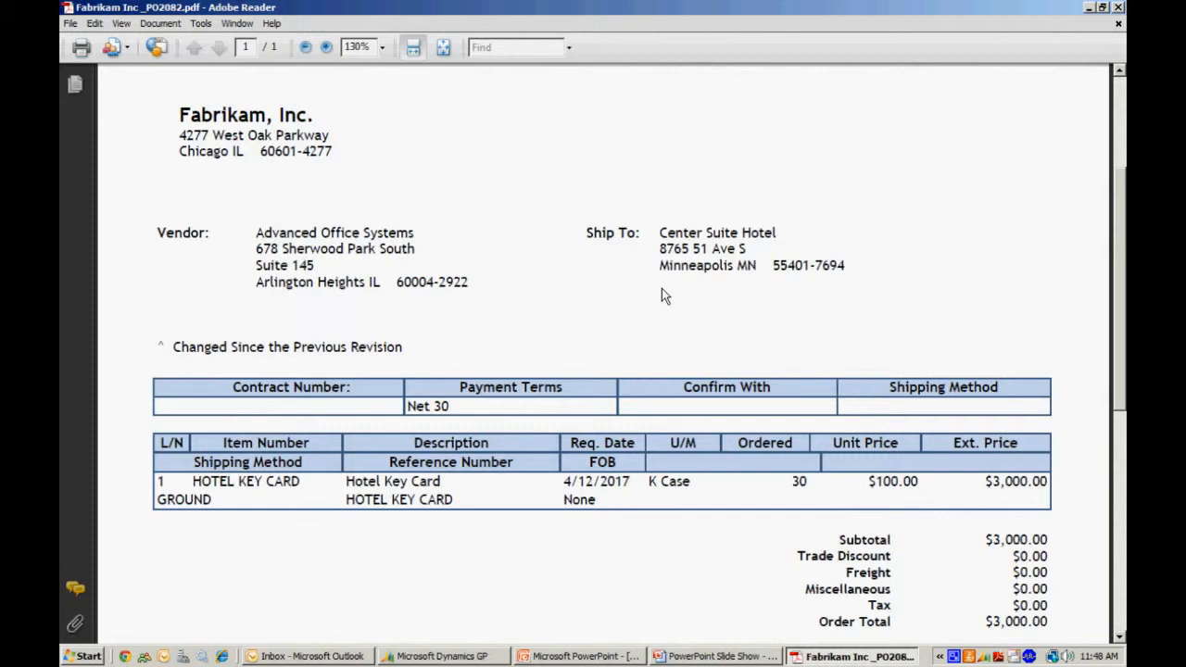
key("alt+F4")
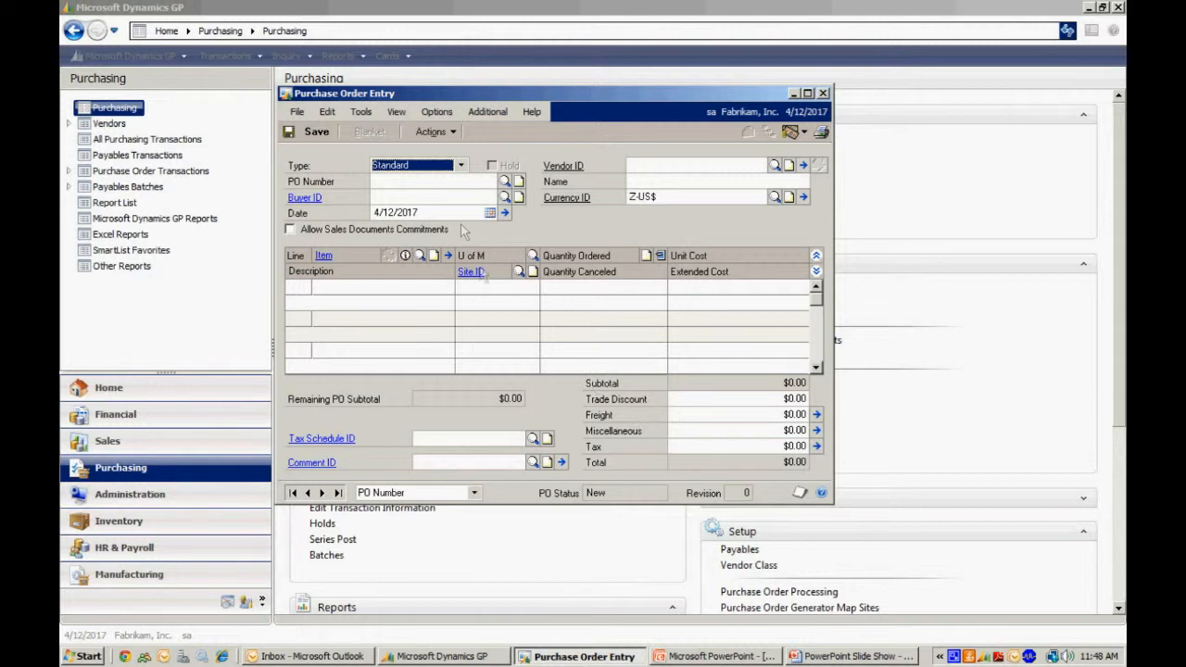
Step: Reopen the most recent purchase order in Microsoft Dynamics GP and create a purchasing invoice for its HOTEL KEY CARD line
left_click(339, 494)
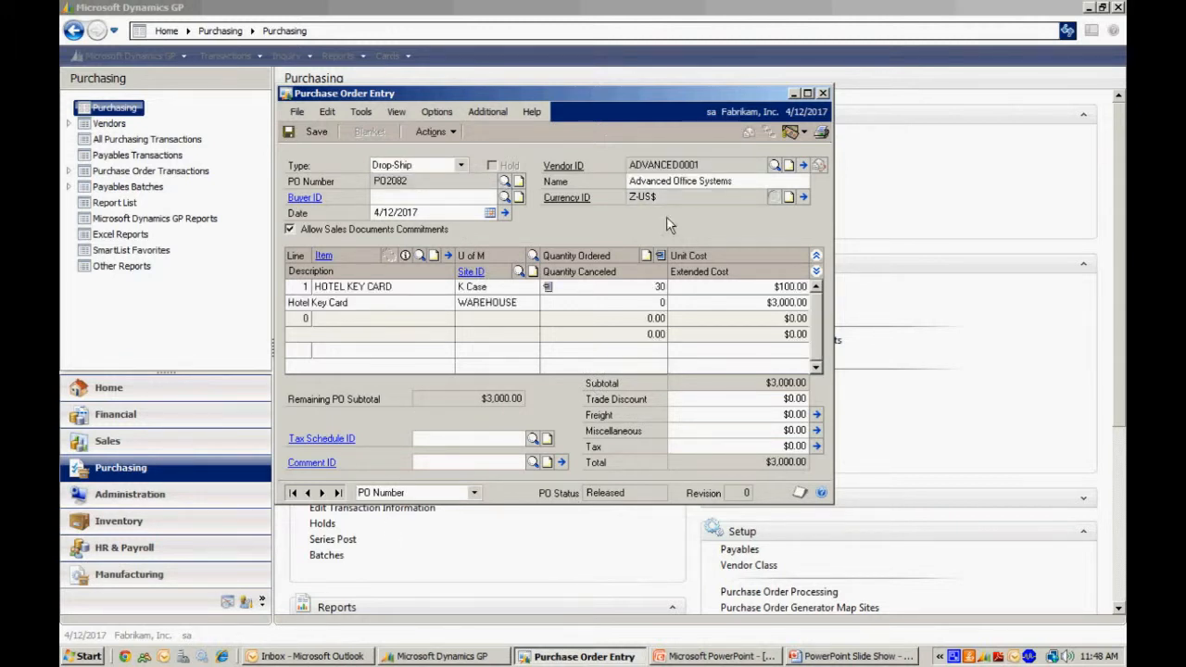
left_click(439, 136)
left_click(447, 156)
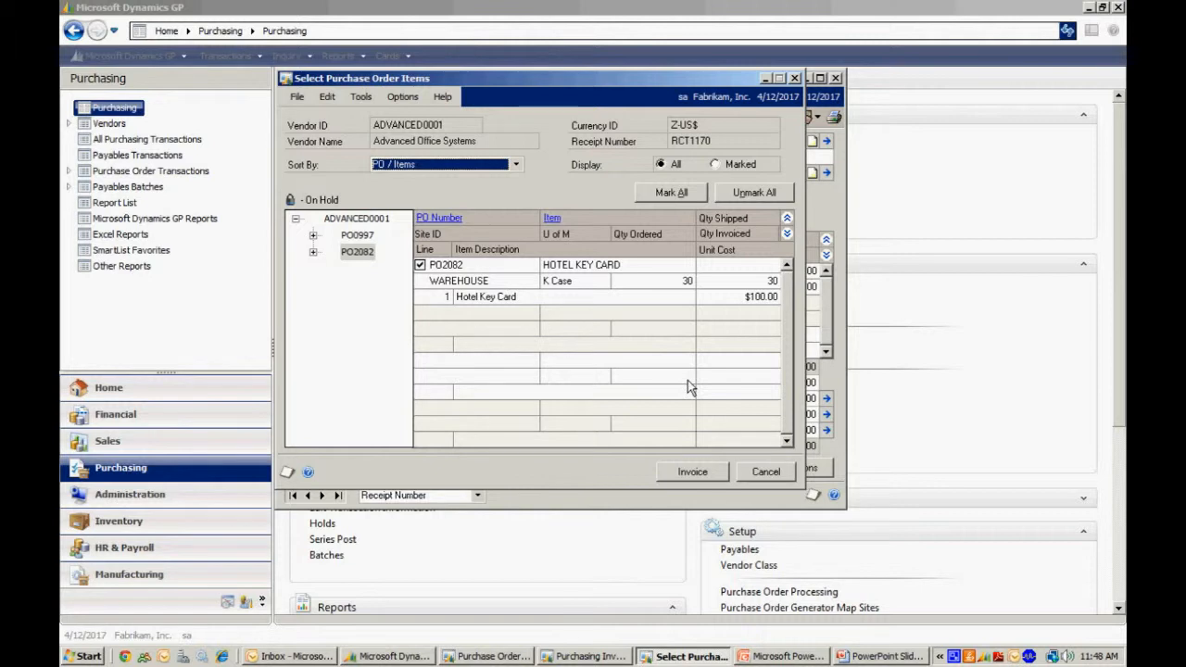
left_click(695, 474)
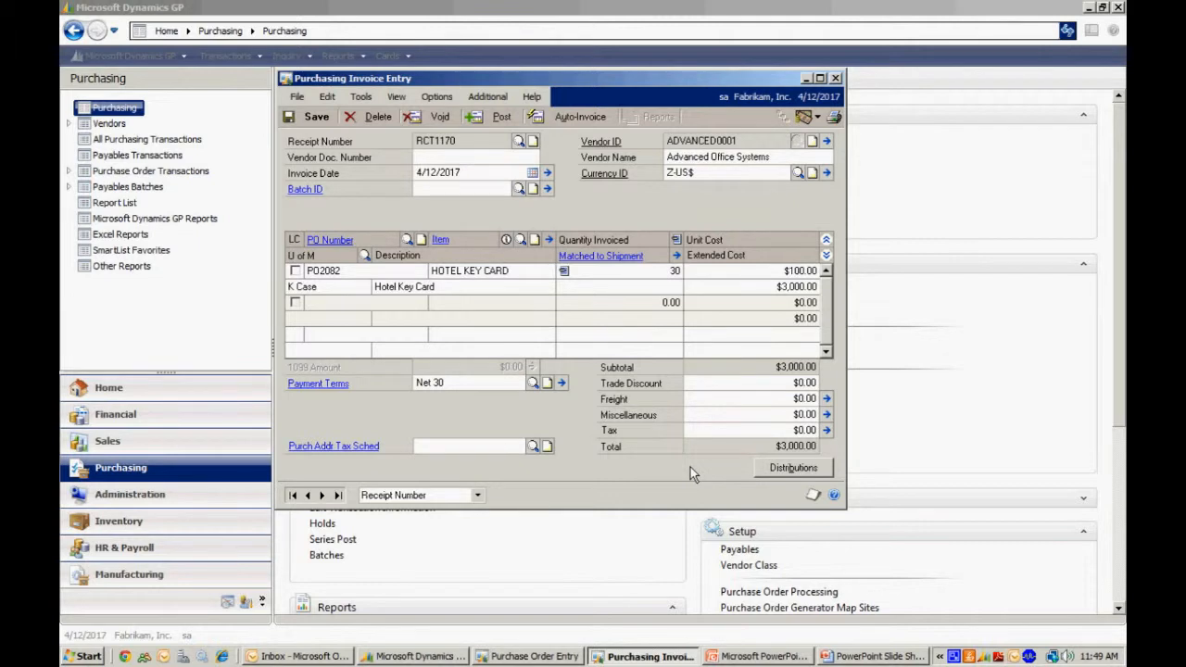
Step: Enter vendor document number 3598798 on the purchasing invoice, post it, and close the invoice entry
type("3598798")
left_click(500, 119)
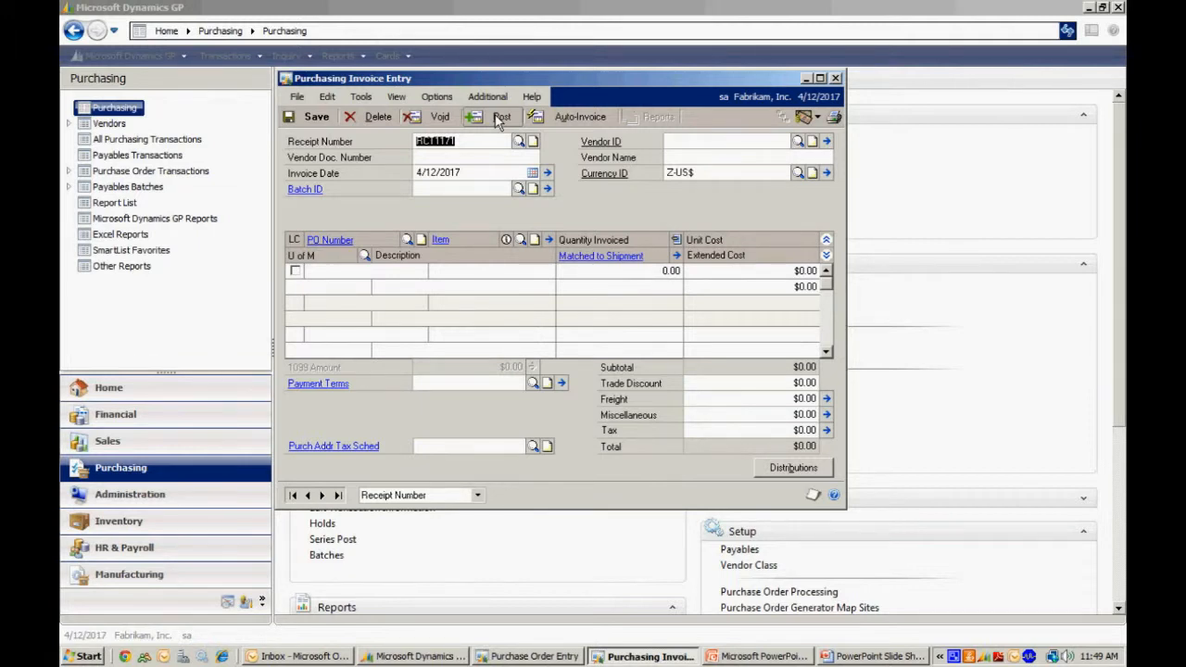
left_click(834, 77)
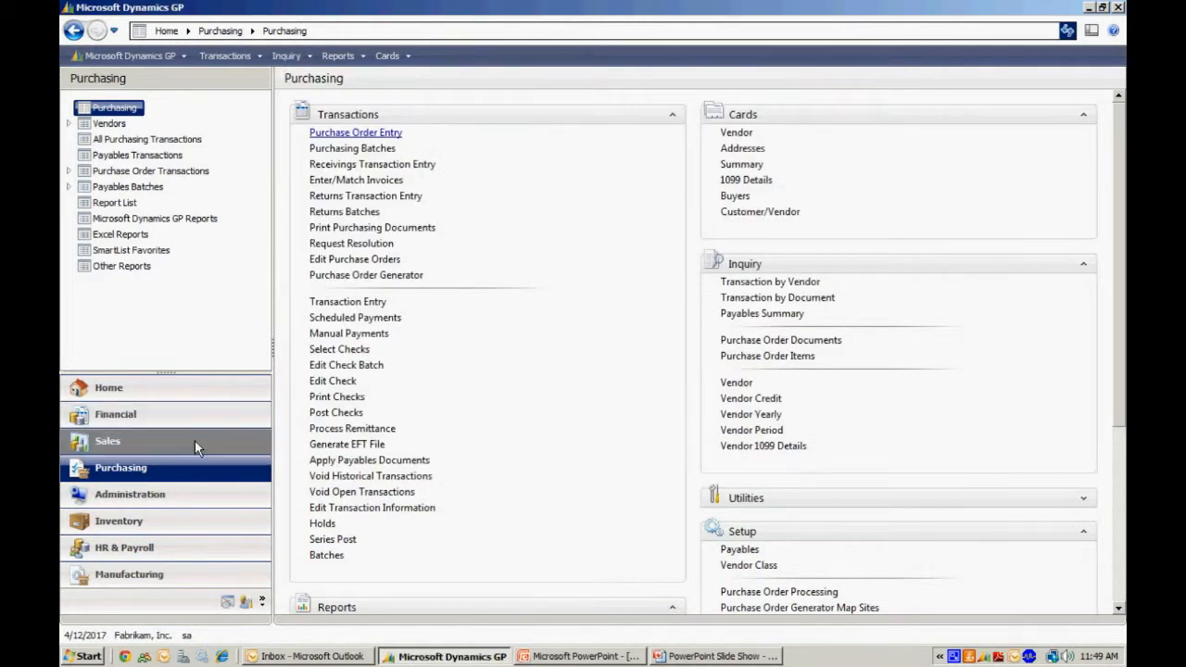
Step: Open the order with master number 415 in Sales Transaction Entry and expand its HOTEL KEY CARD line details
left_click(194, 439)
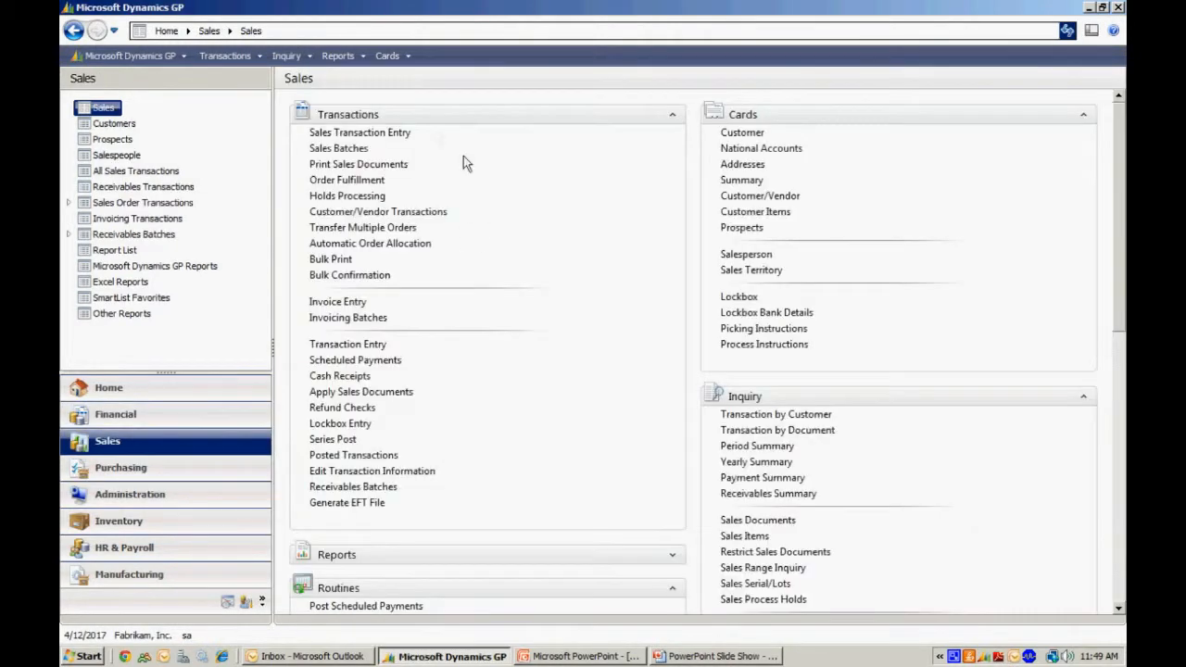
left_click(384, 135)
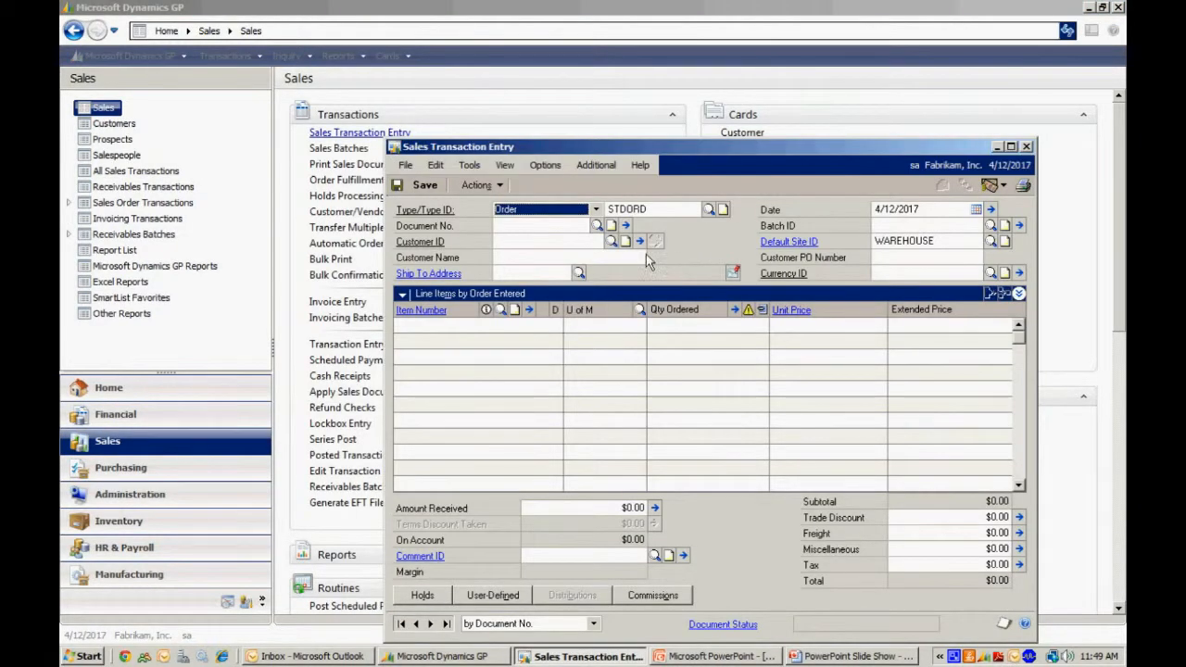
left_click(596, 225)
left_click(584, 220)
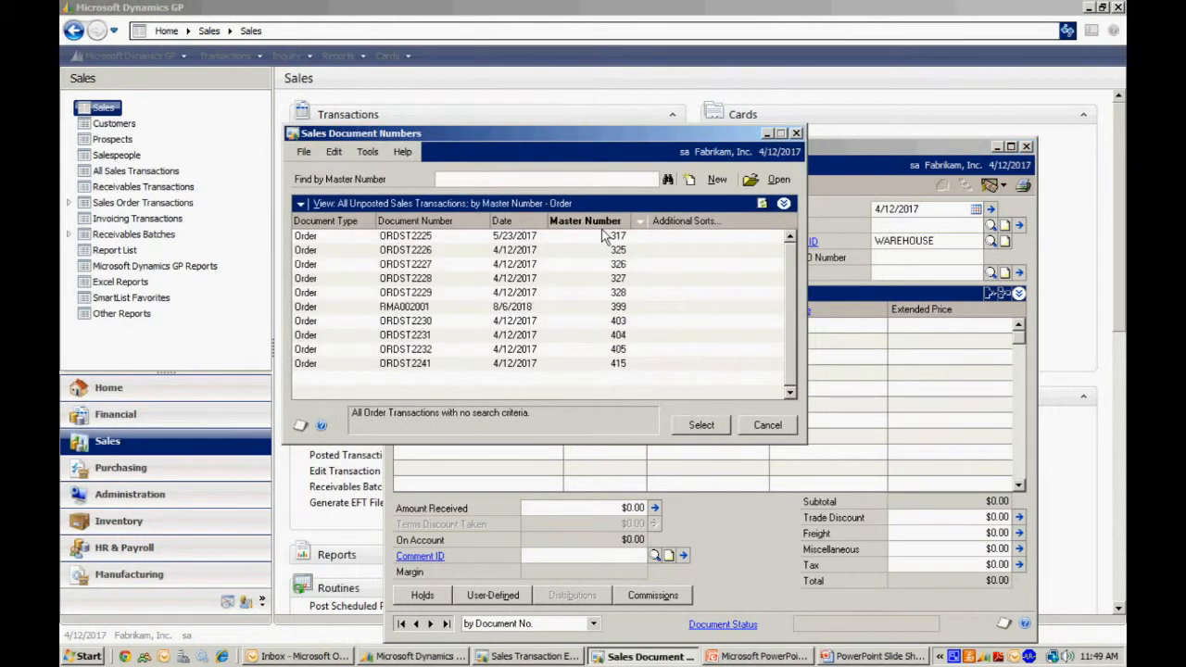
double_click(612, 366)
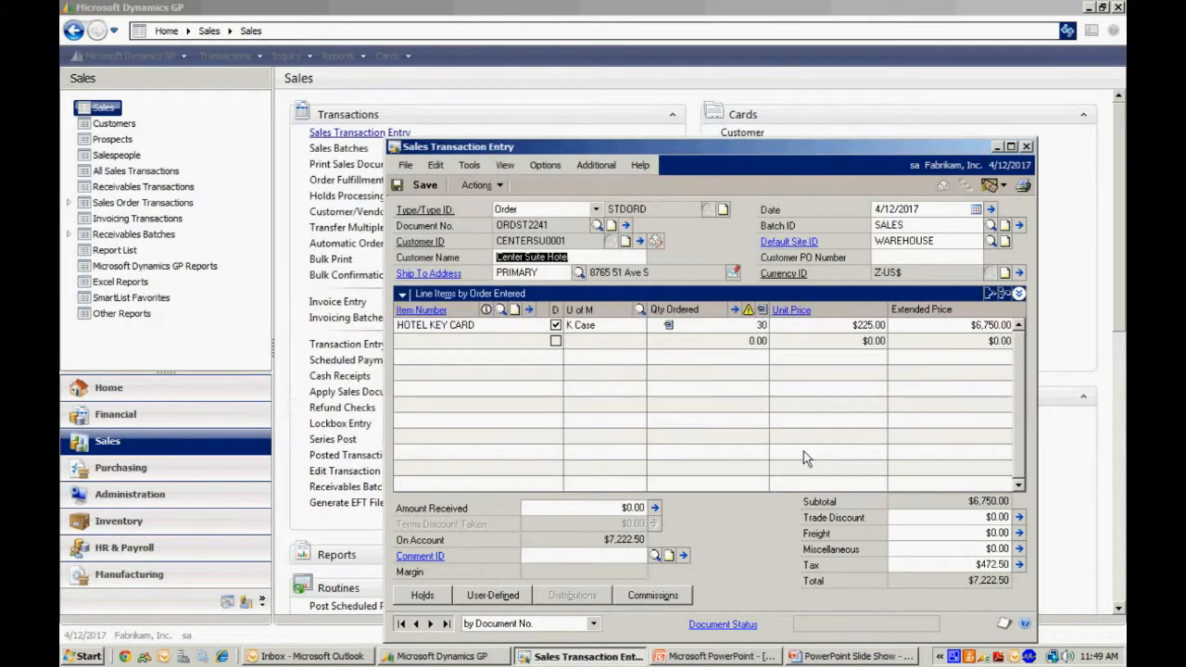
left_click(1018, 294)
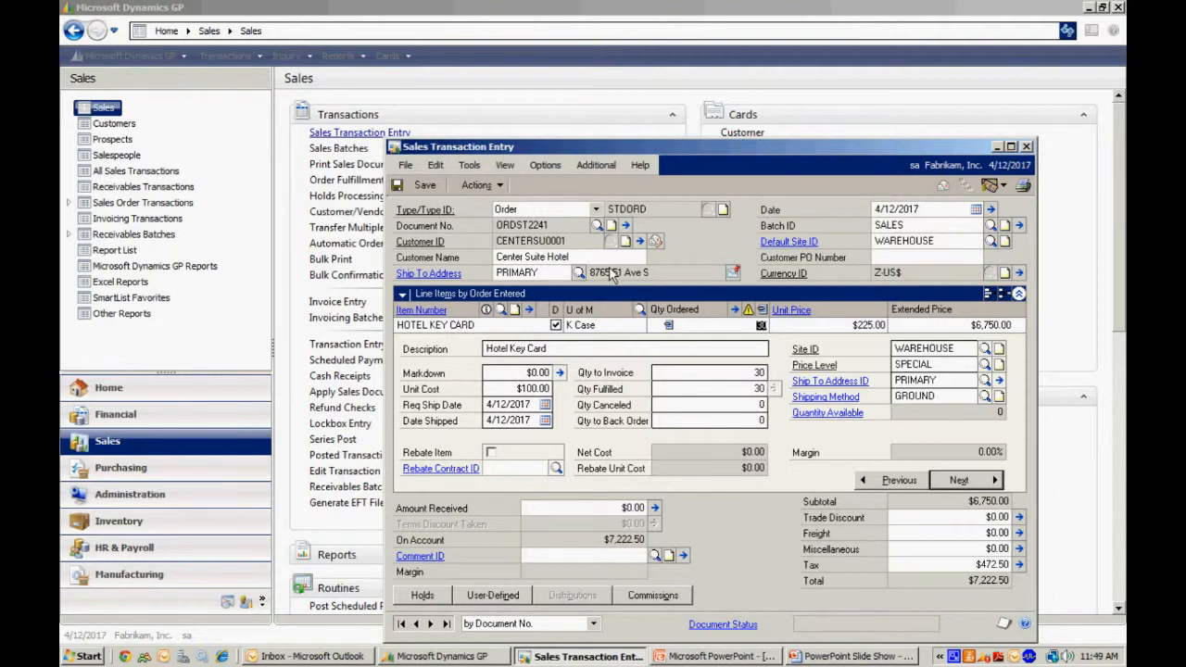
Step: Transfer the sales order to an invoice including totals and deposits, output the SOP Transfer Log to screen, and close the log
left_click(468, 186)
left_click(476, 207)
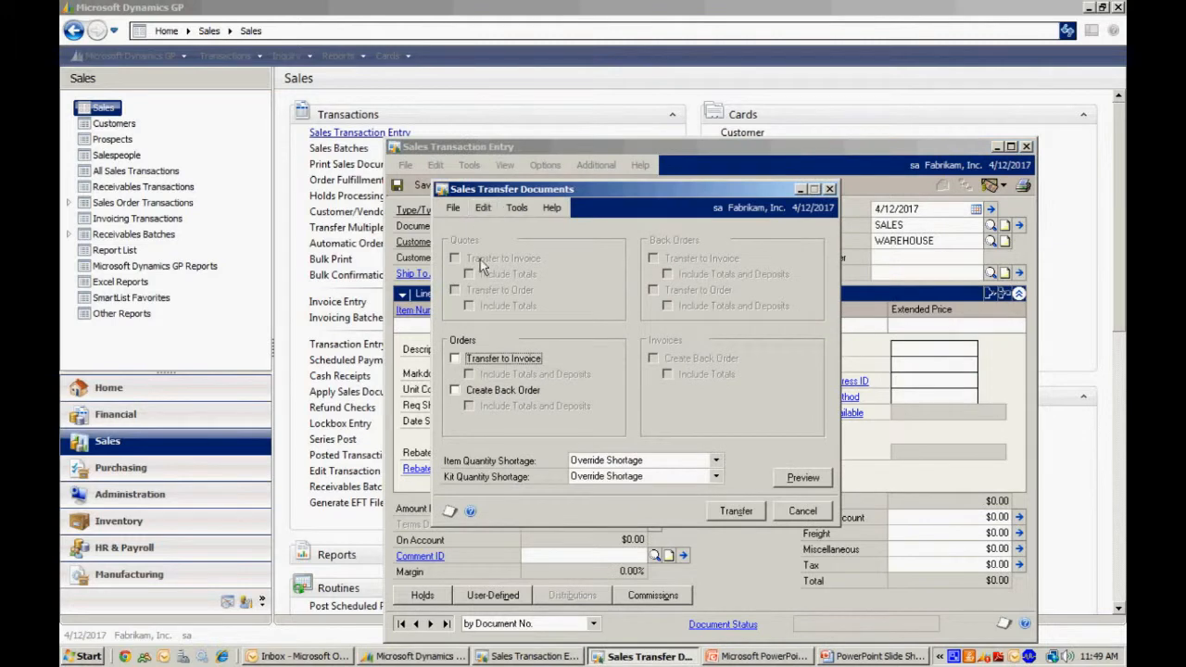
left_click(455, 358)
left_click(468, 375)
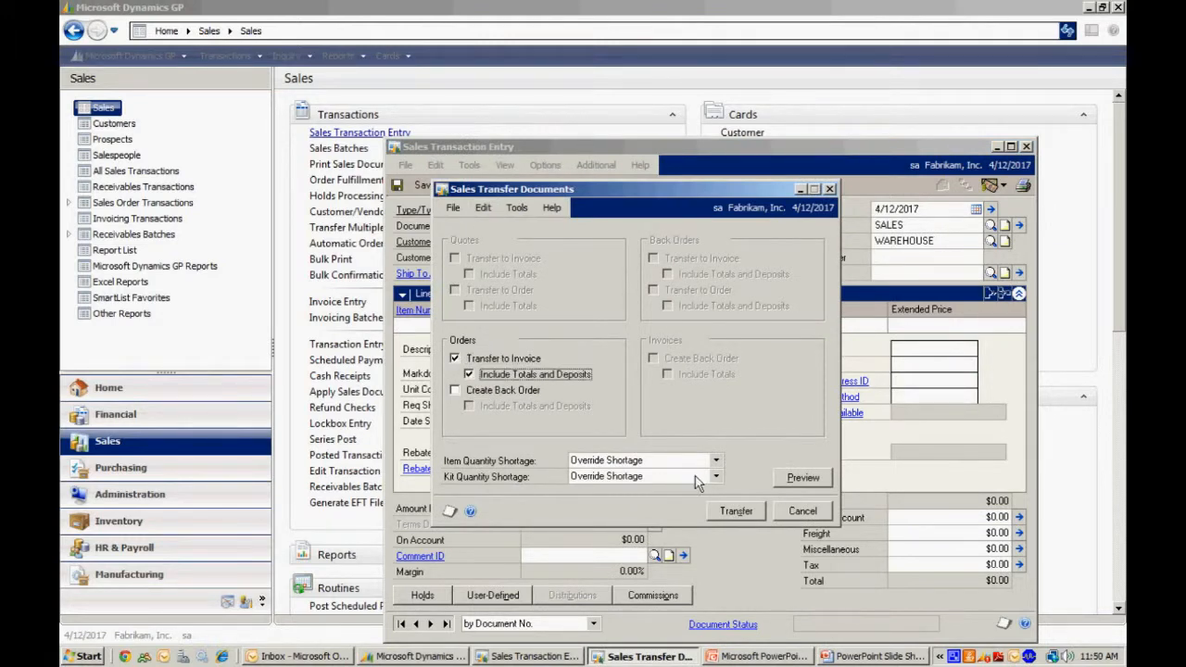
left_click(732, 507)
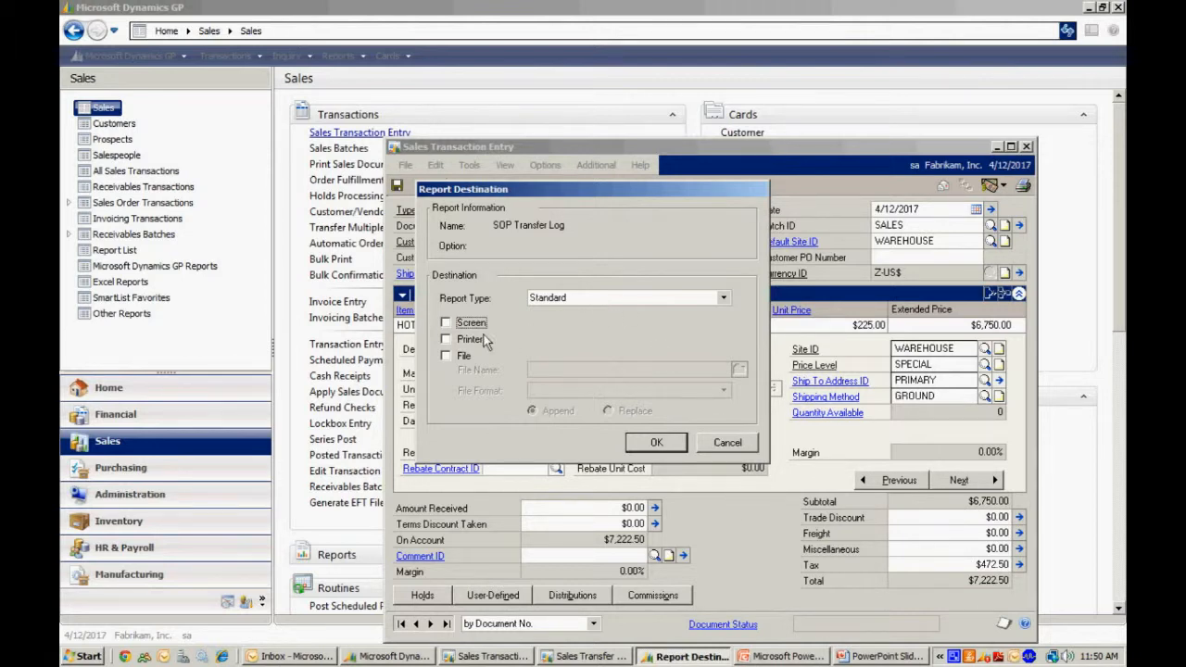
left_click(446, 322)
left_click(676, 447)
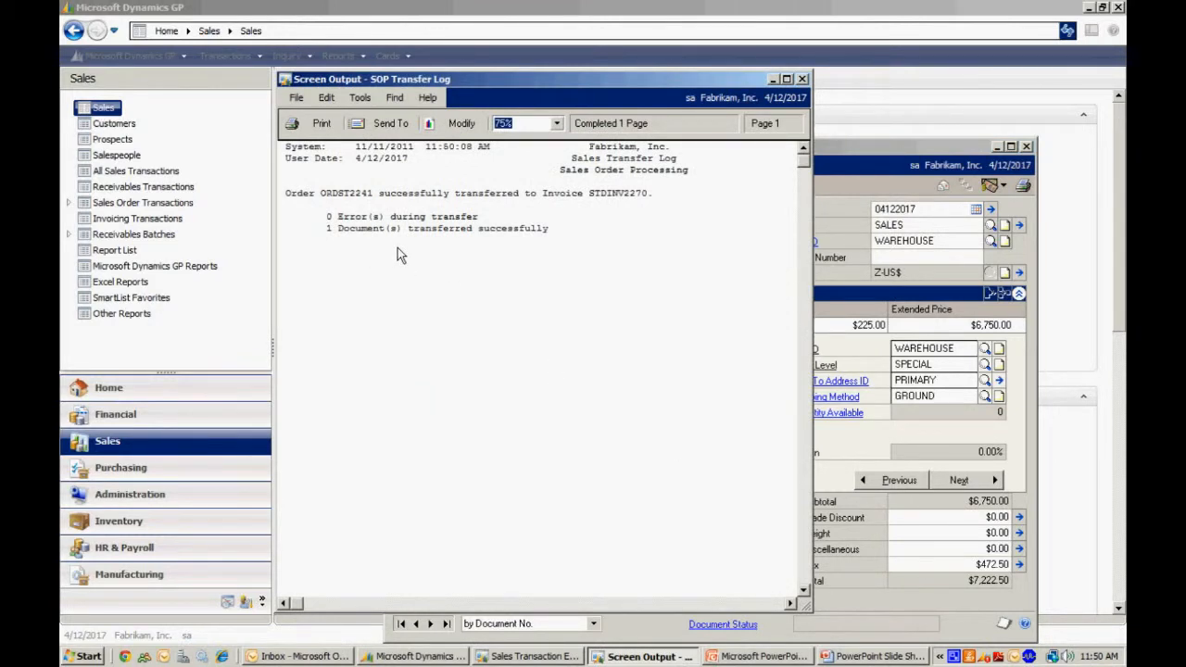
left_click(802, 79)
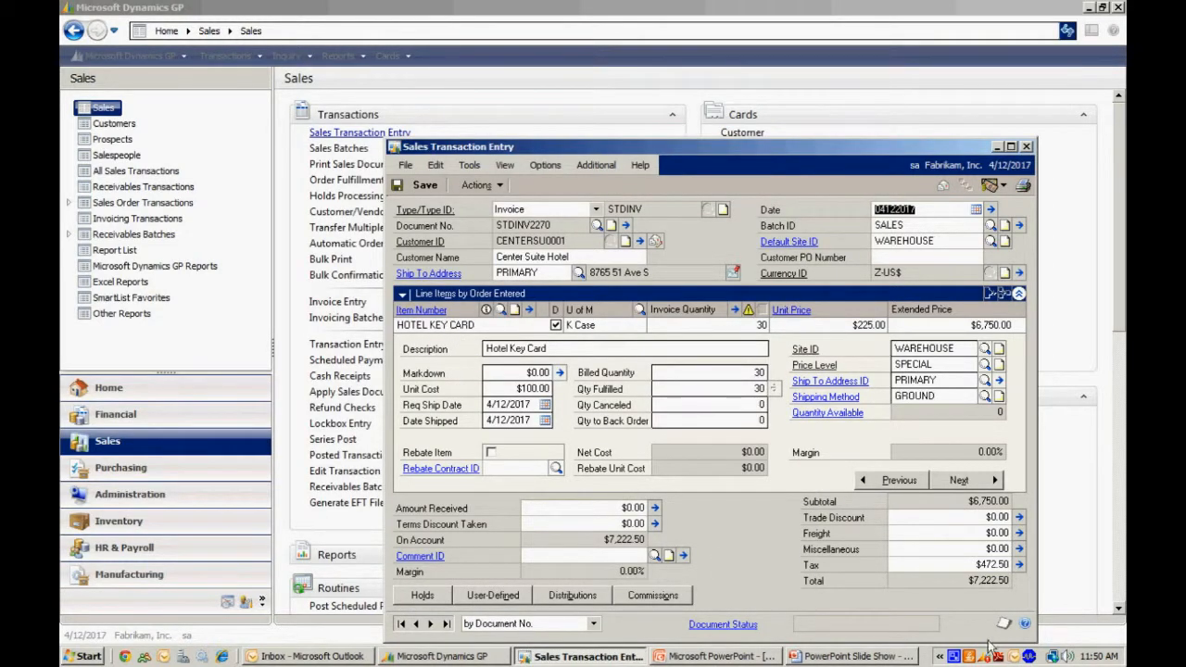
Step: E-mail the sales invoice, and review the invoice PDF attached to the resulting Outlook message
left_click(944, 189)
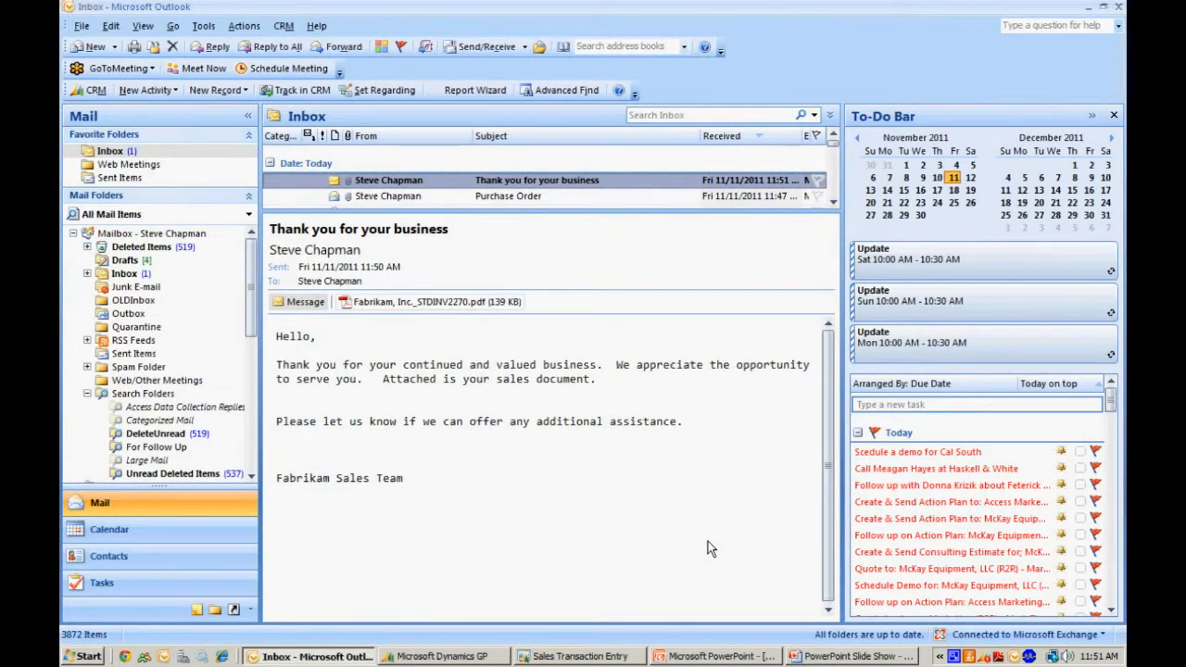
left_click(397, 300)
double_click(397, 300)
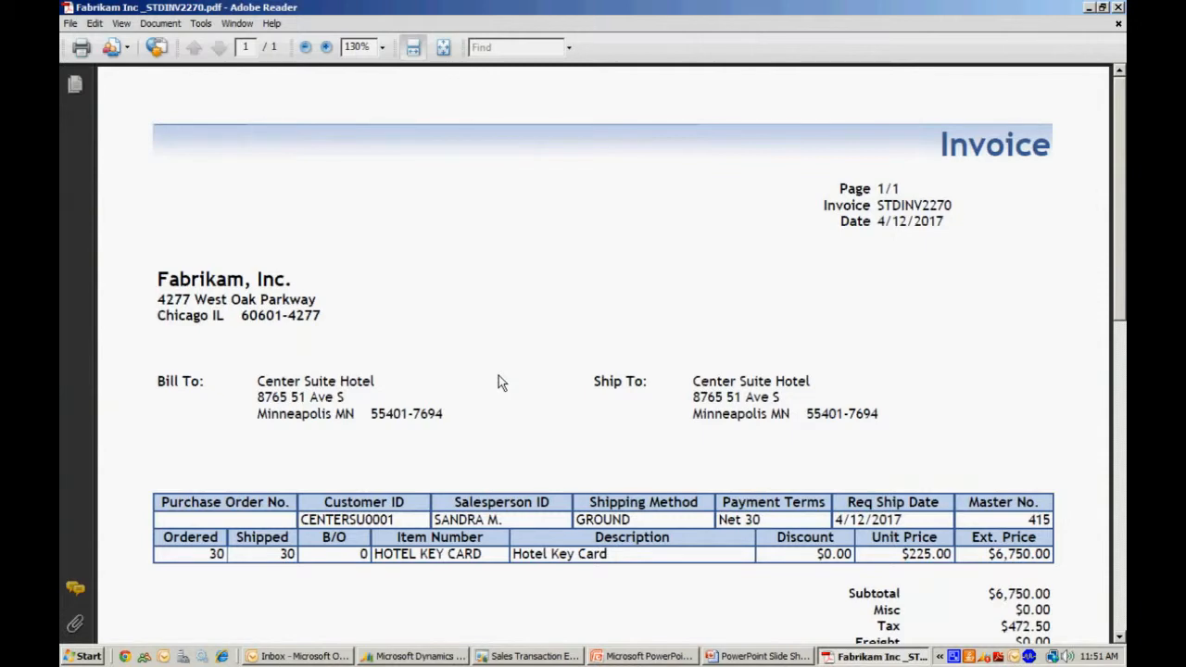
scroll(501, 383, "down", 3)
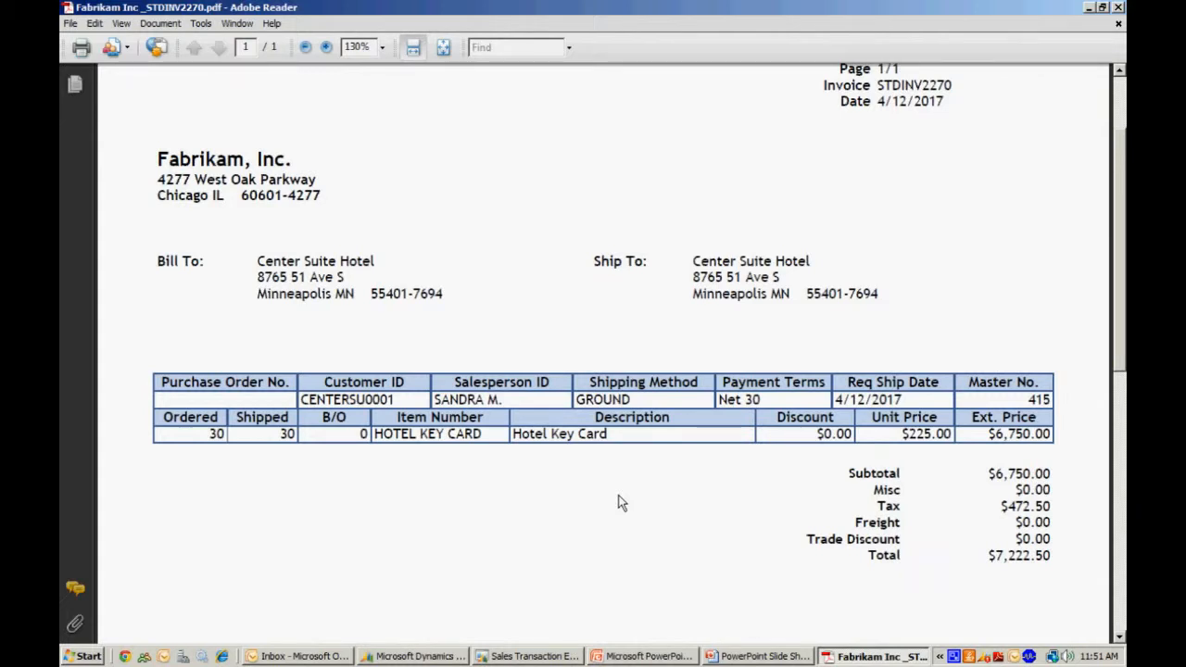
key("alt+F4")
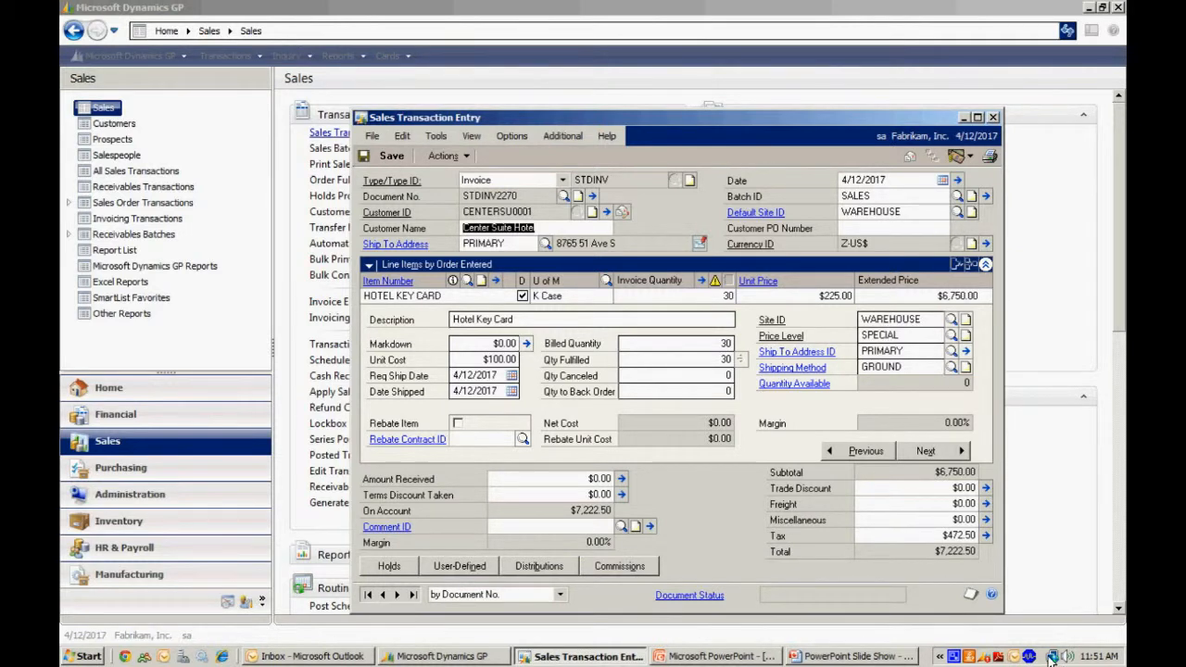
Step: Save the sales invoice and post its SALES batch from Sales Batch Entry
left_click(388, 157)
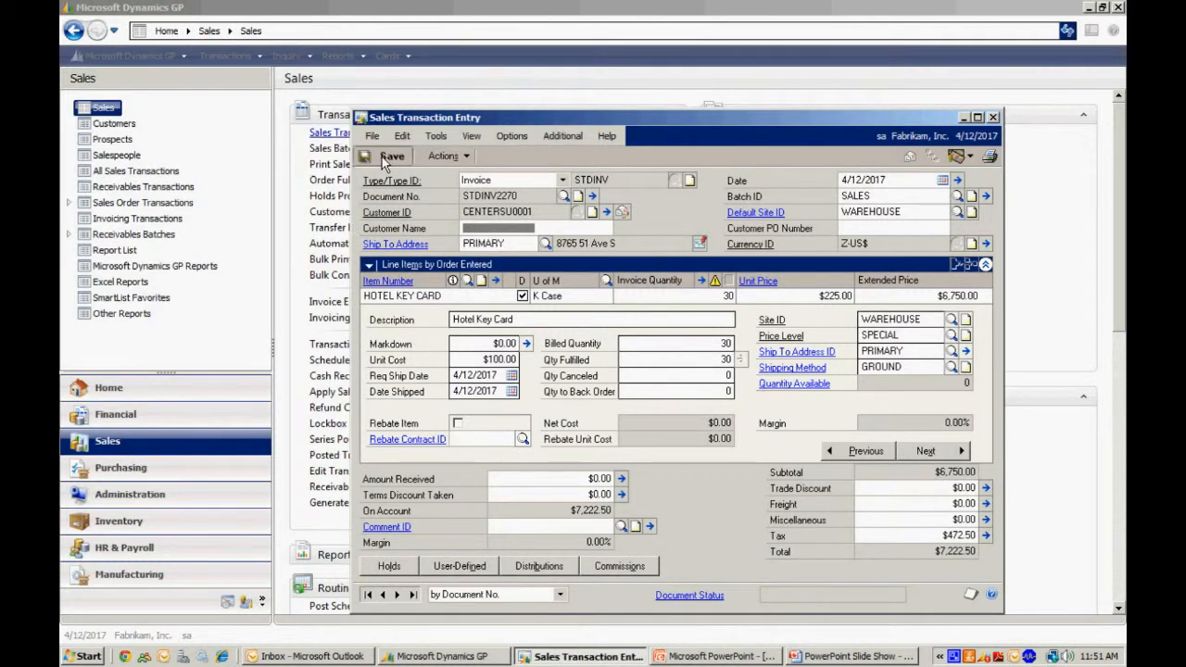
left_click(986, 197)
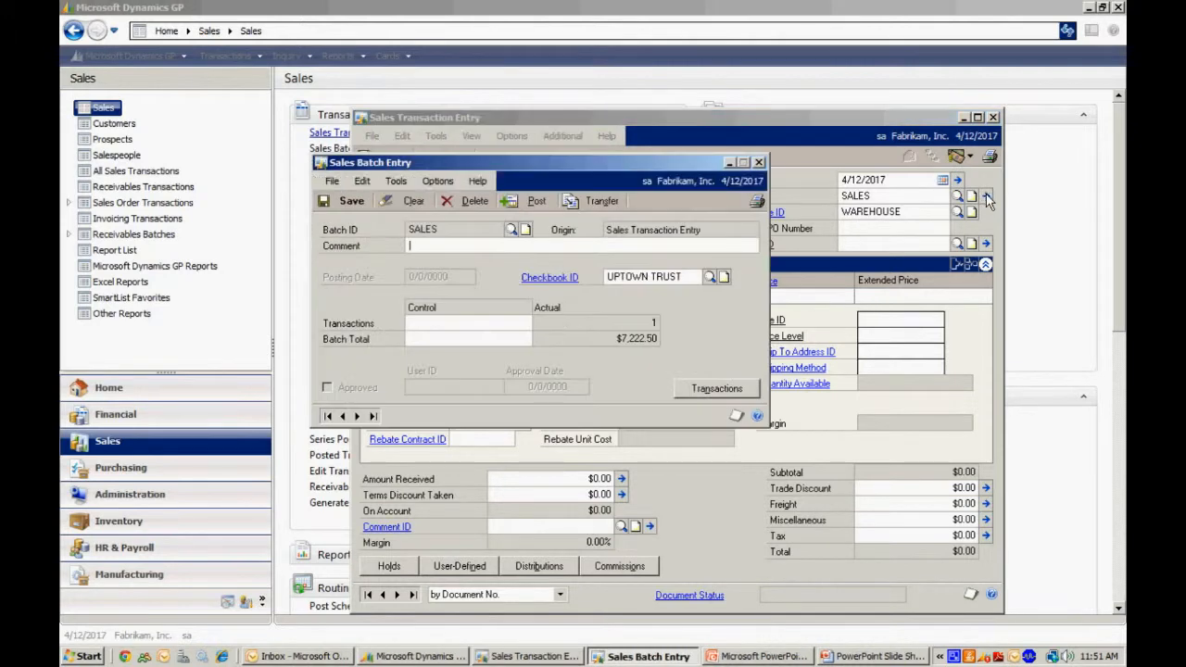
left_click(993, 117)
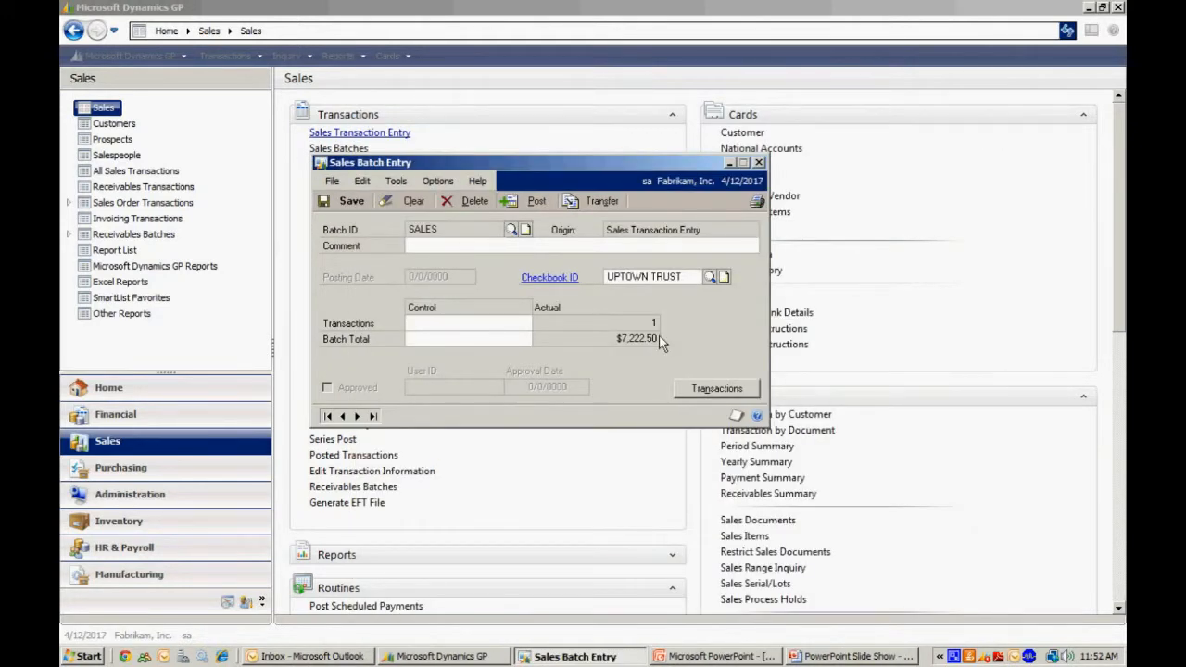
left_click(537, 201)
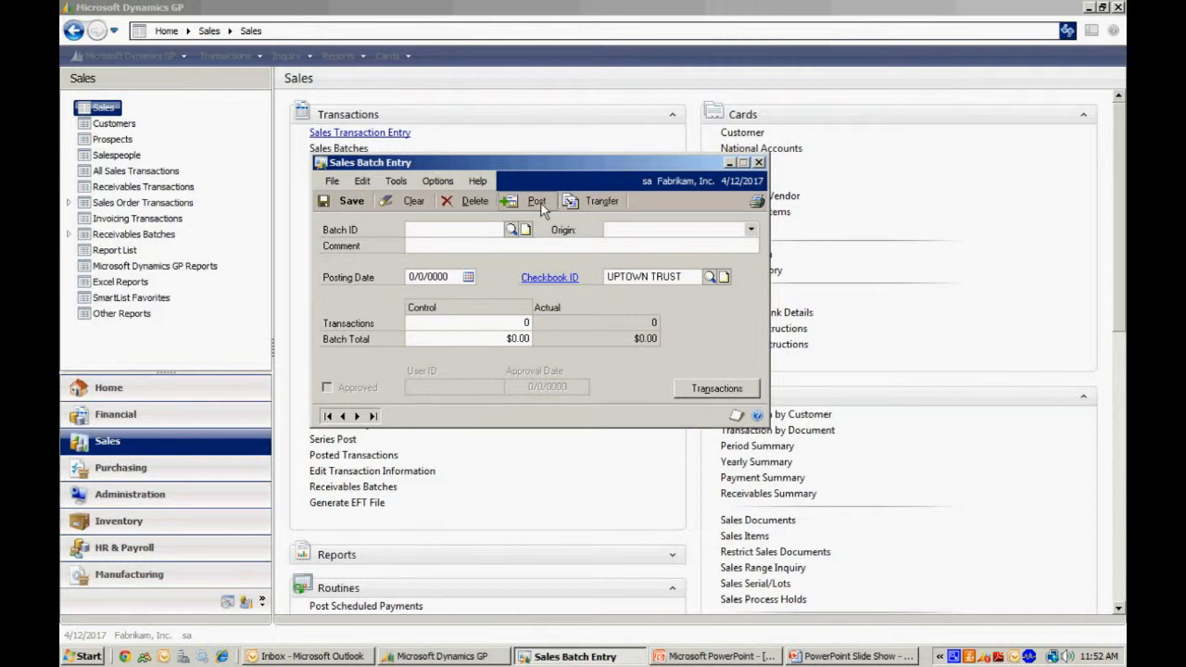
left_click(539, 204)
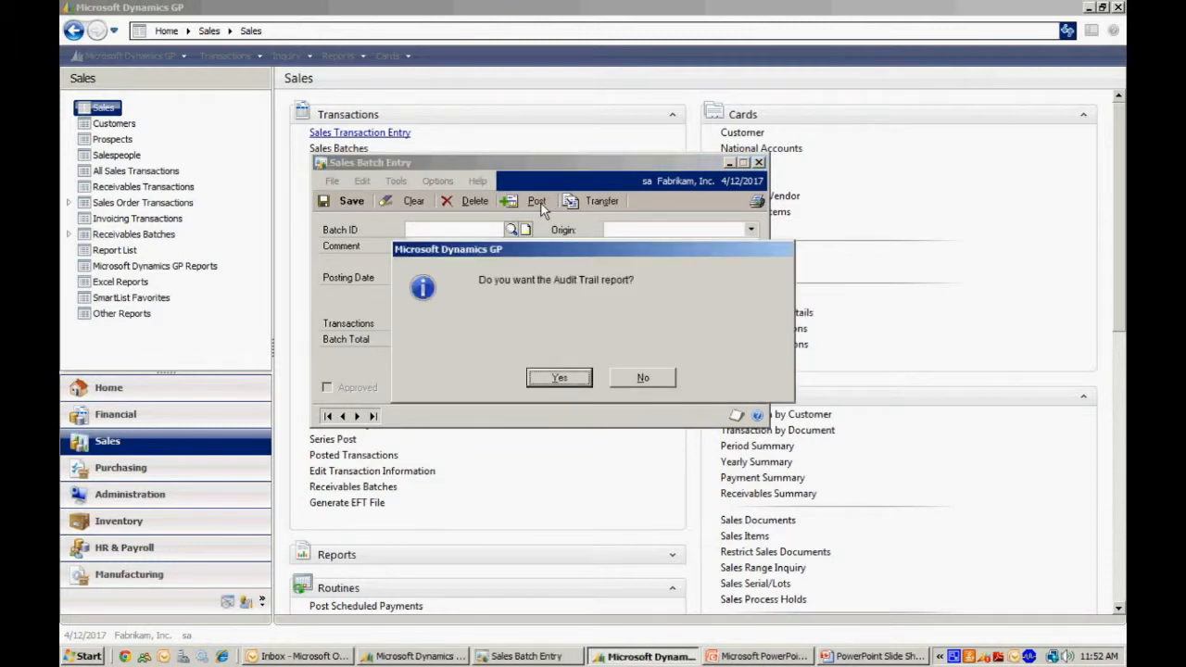